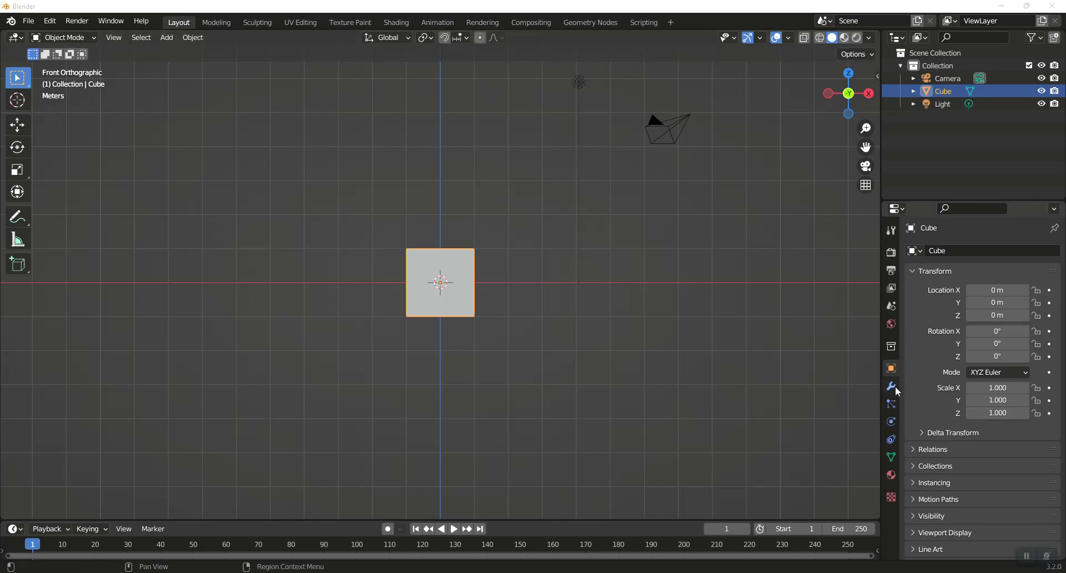
- Add an Array modifier to the cube
left_click(893, 388)
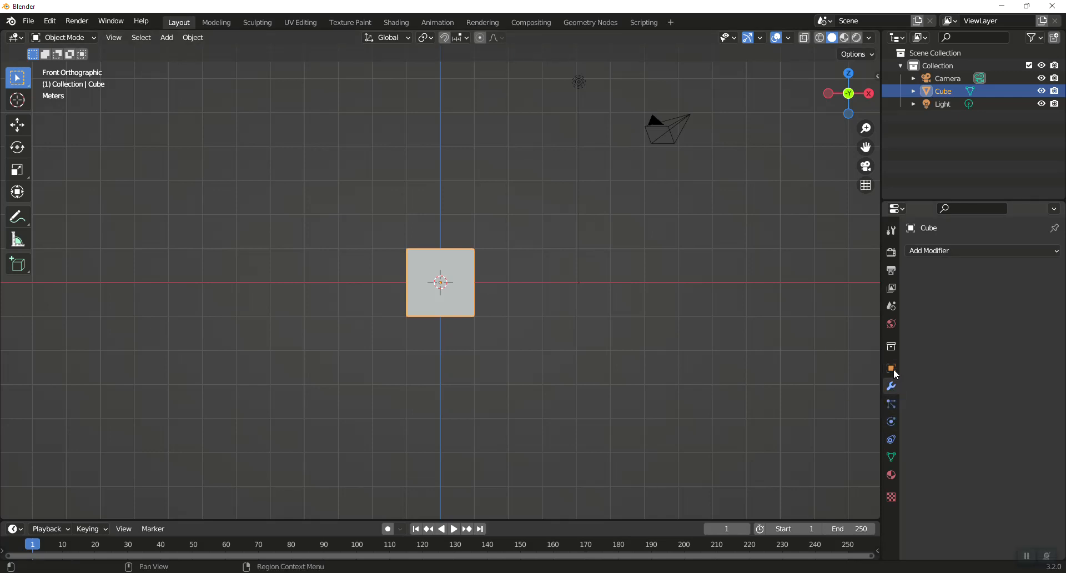
left_click(935, 251)
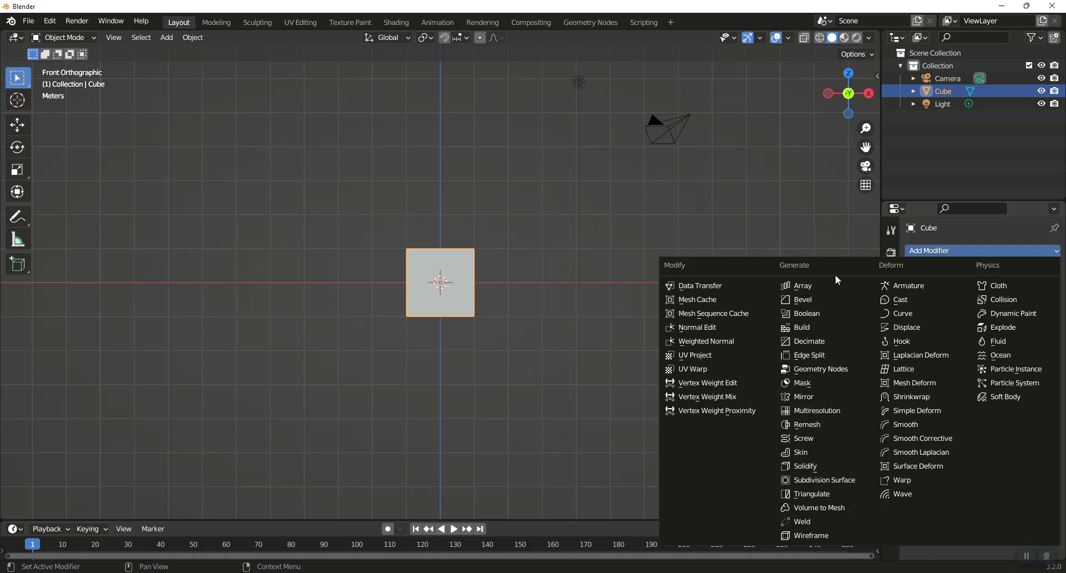
left_click(805, 285)
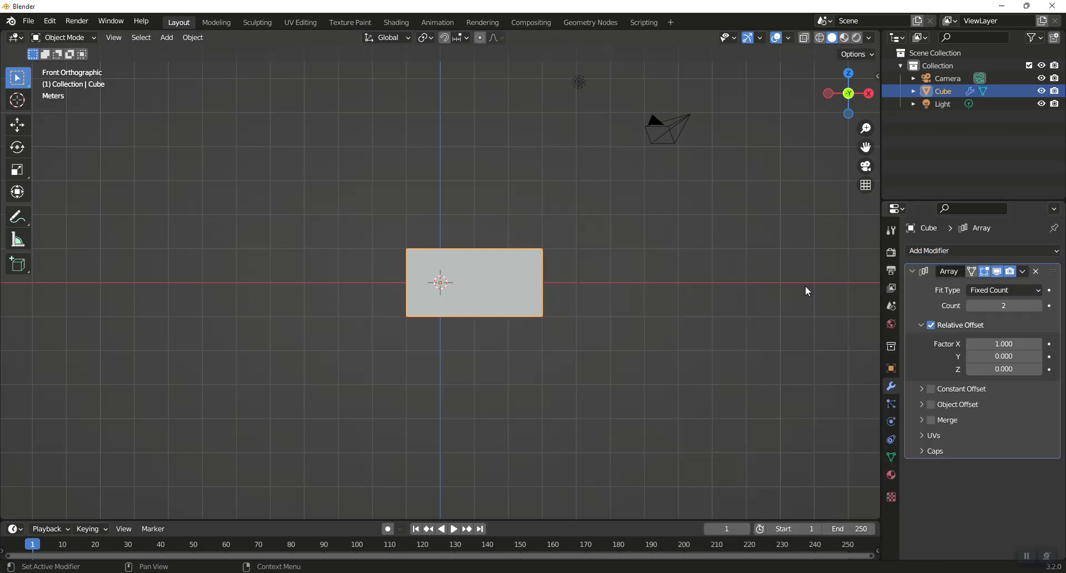
- Set the array count to 4 and enable Constant Offset
left_click(1039, 305)
left_click(1039, 306)
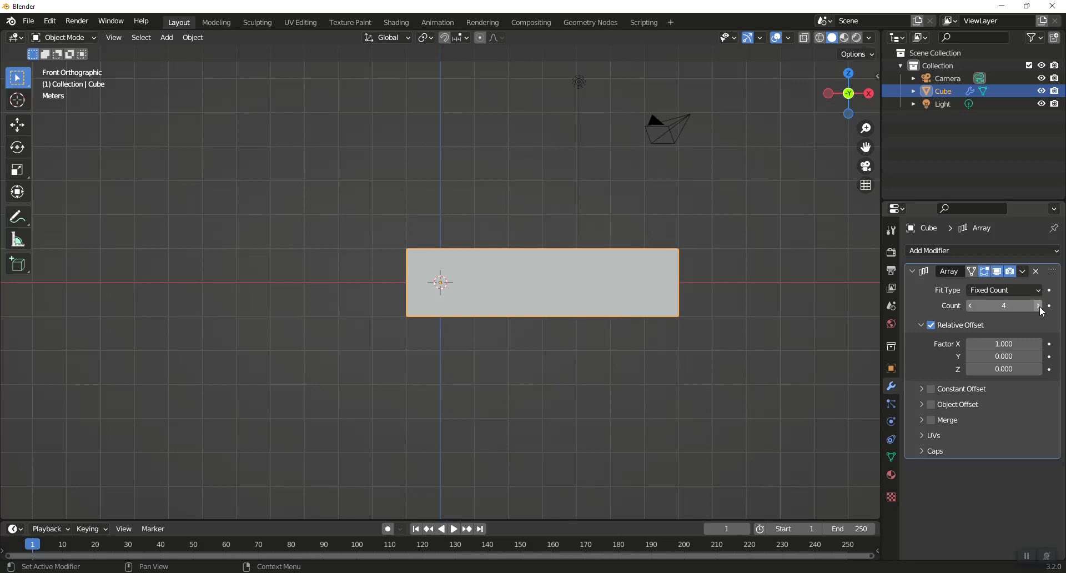
left_click(1039, 305)
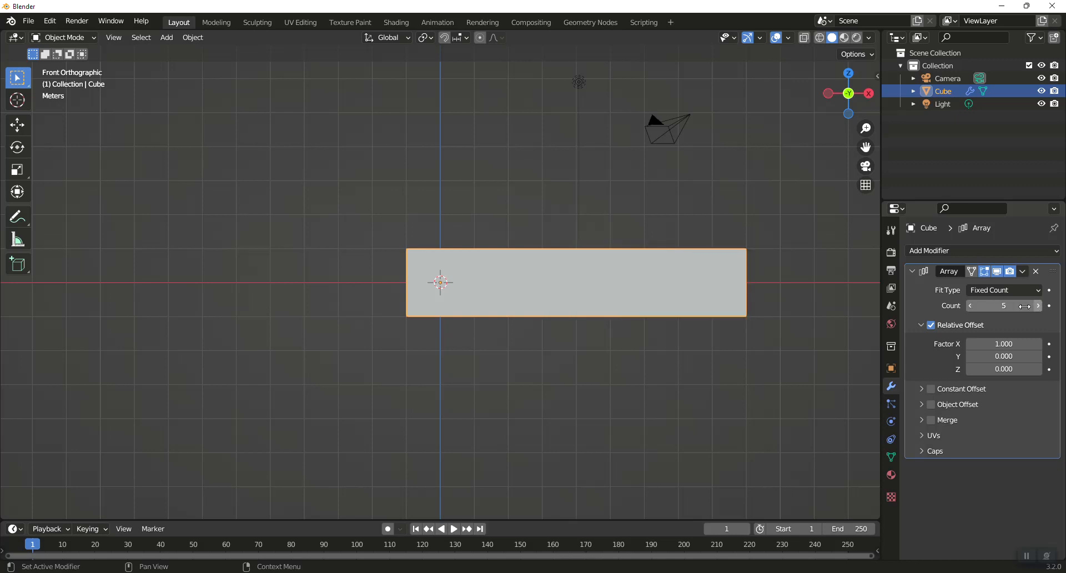
left_click(971, 305)
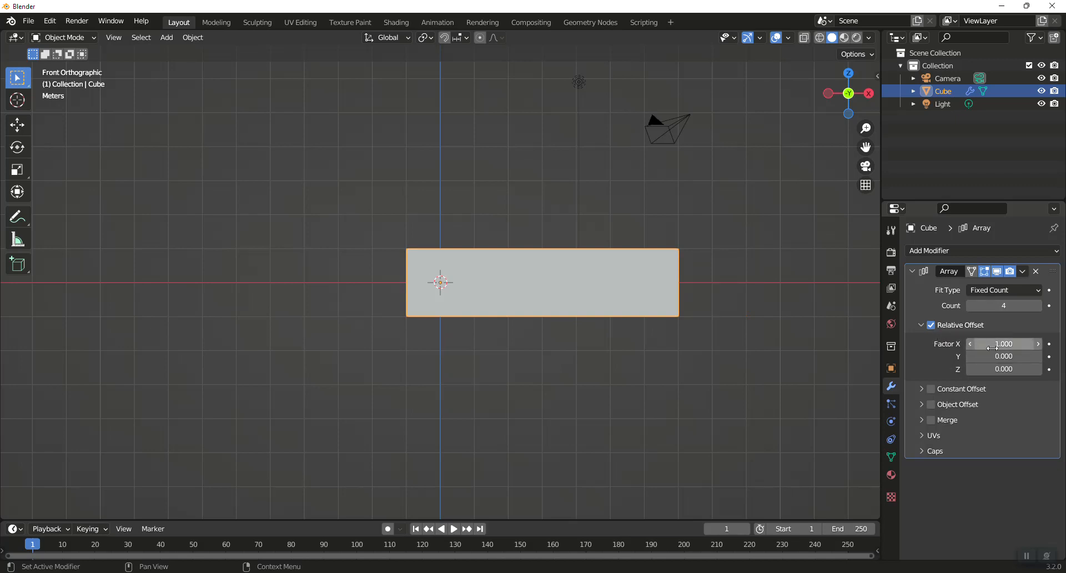
left_click(931, 388)
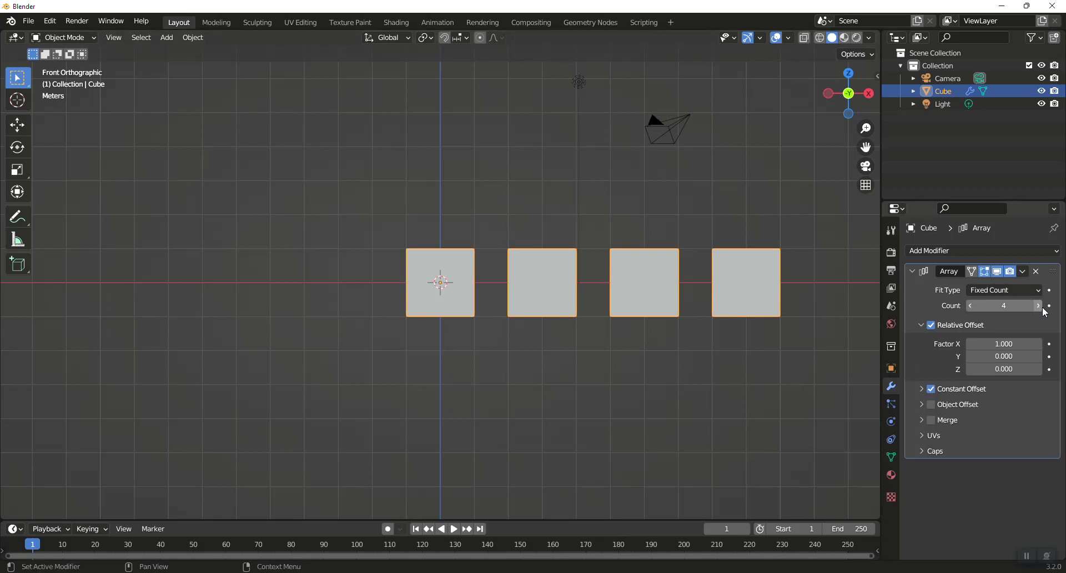
- Duplicate the Array modifier and set the copy's relative offset factors to X 0 and Y 1
left_click(1024, 274)
left_click(986, 295)
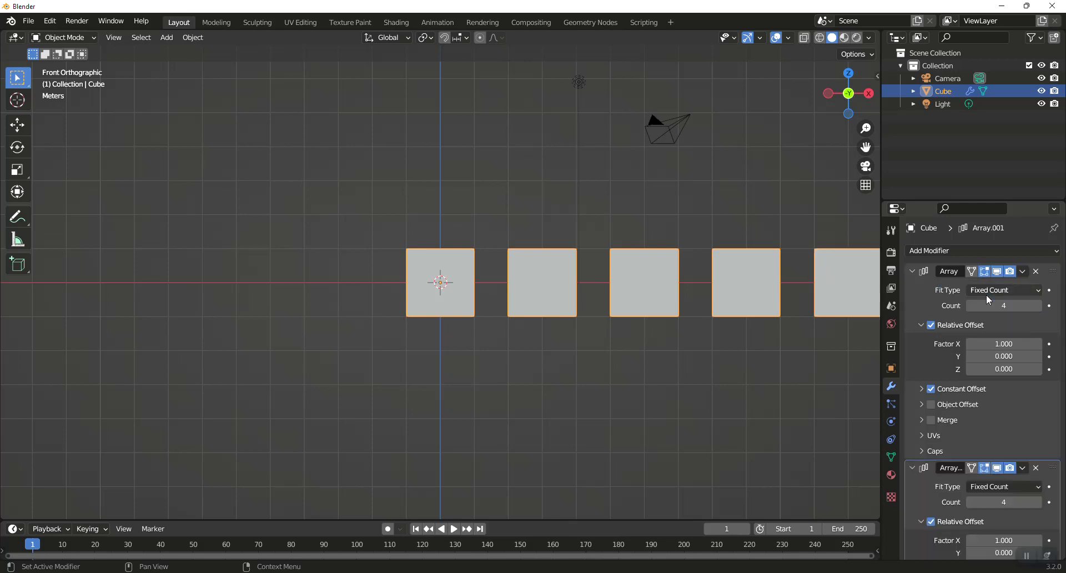
scroll(988, 478, "down", 4)
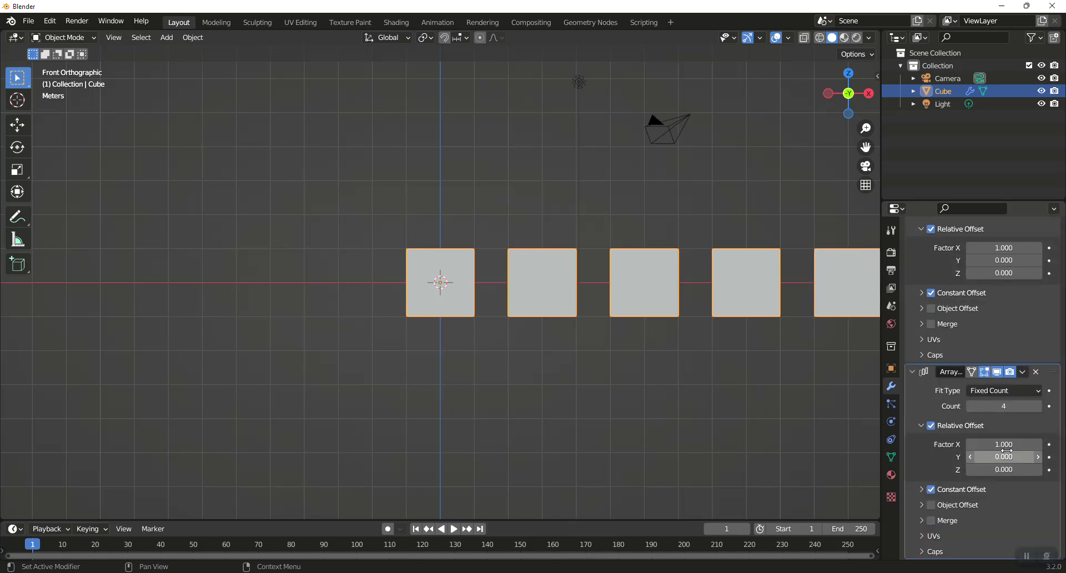
left_click(1001, 445)
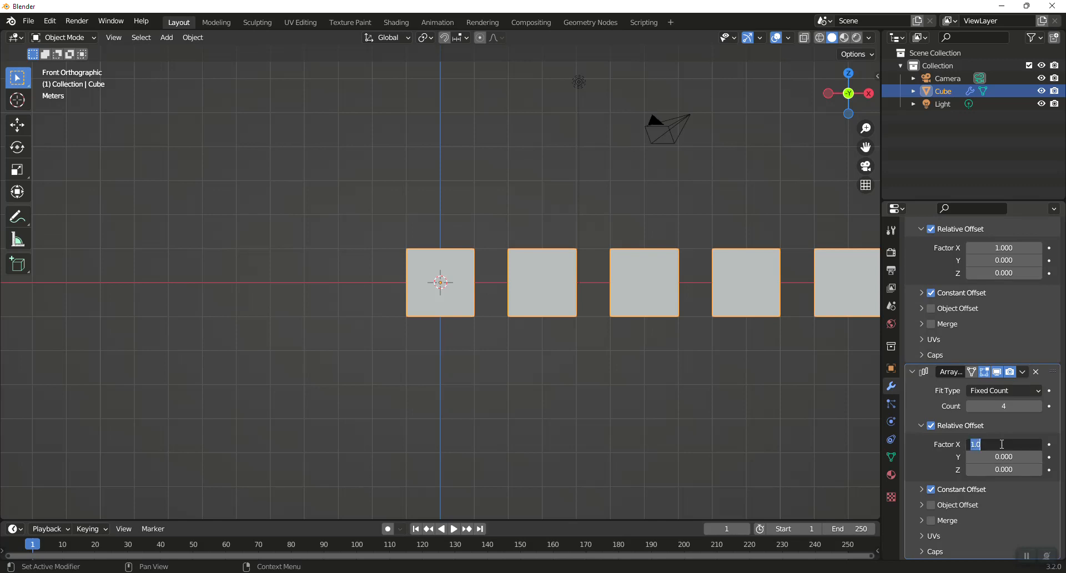
type("0")
key("Return")
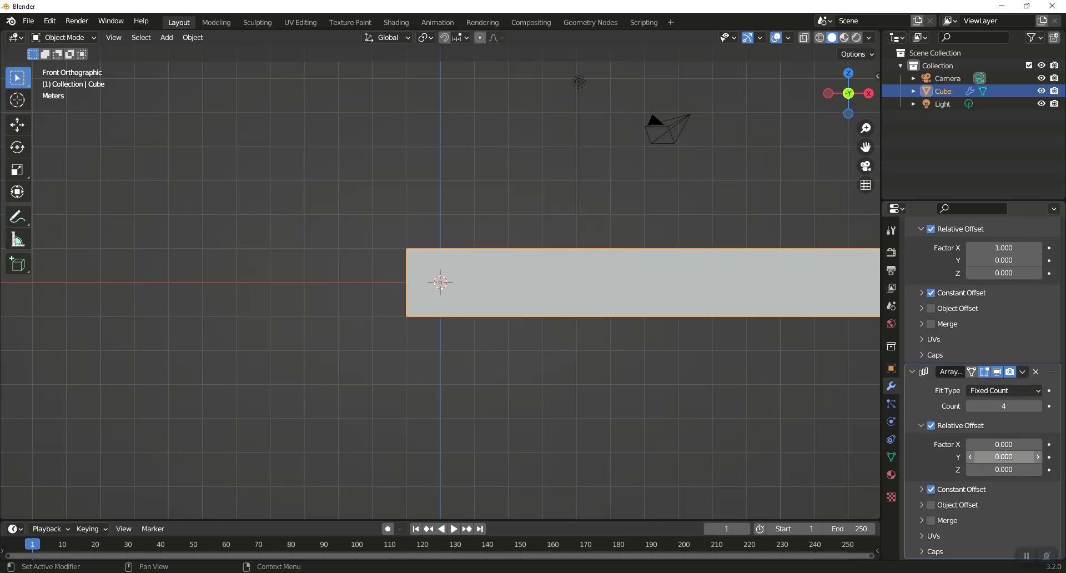
left_click(1003, 455)
type("1")
key("Return")
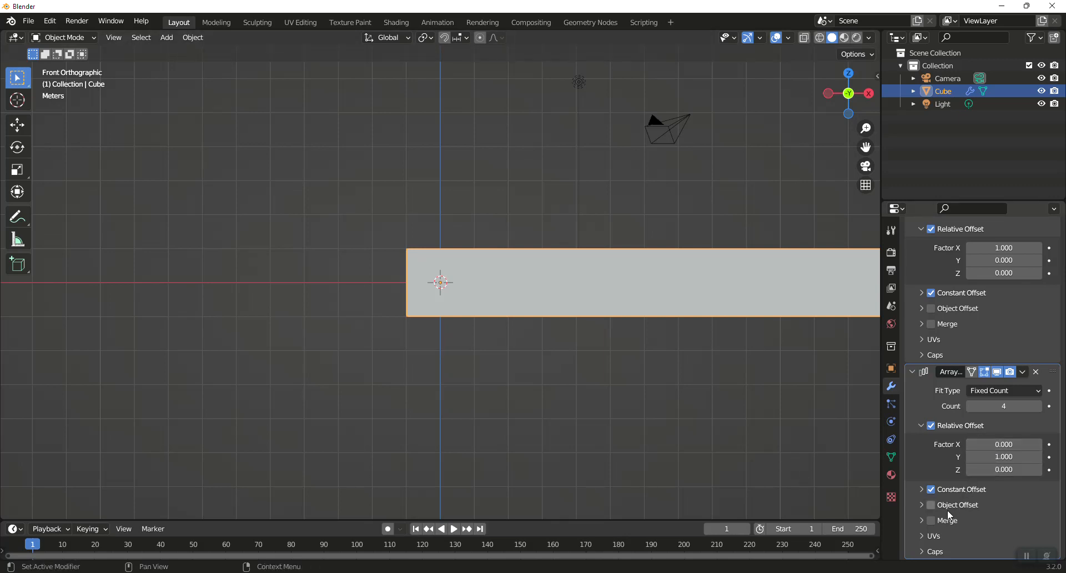
- Set the second array's constant offset distance to X 0 m and Y 1 m
left_click(922, 488)
scroll(975, 491, "down", 2)
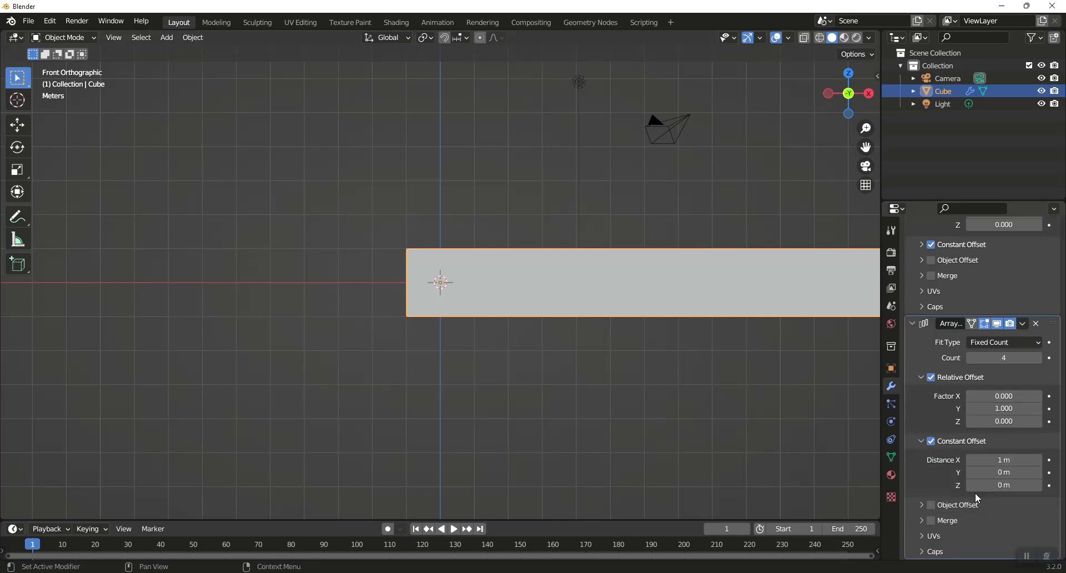
left_click(1009, 459)
type("0")
key("Return")
left_click(998, 471)
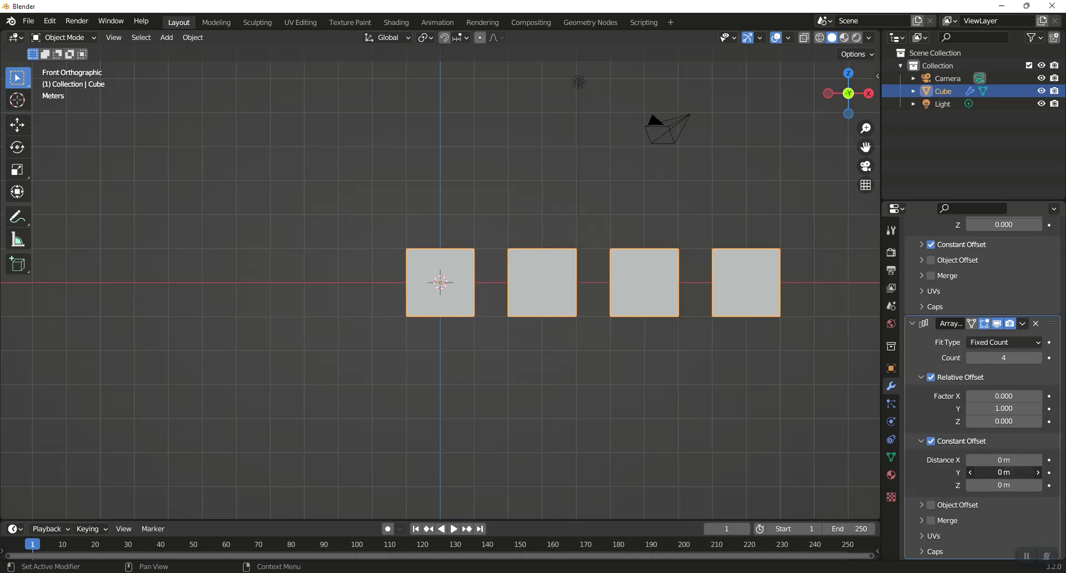
type("1")
key("Return")
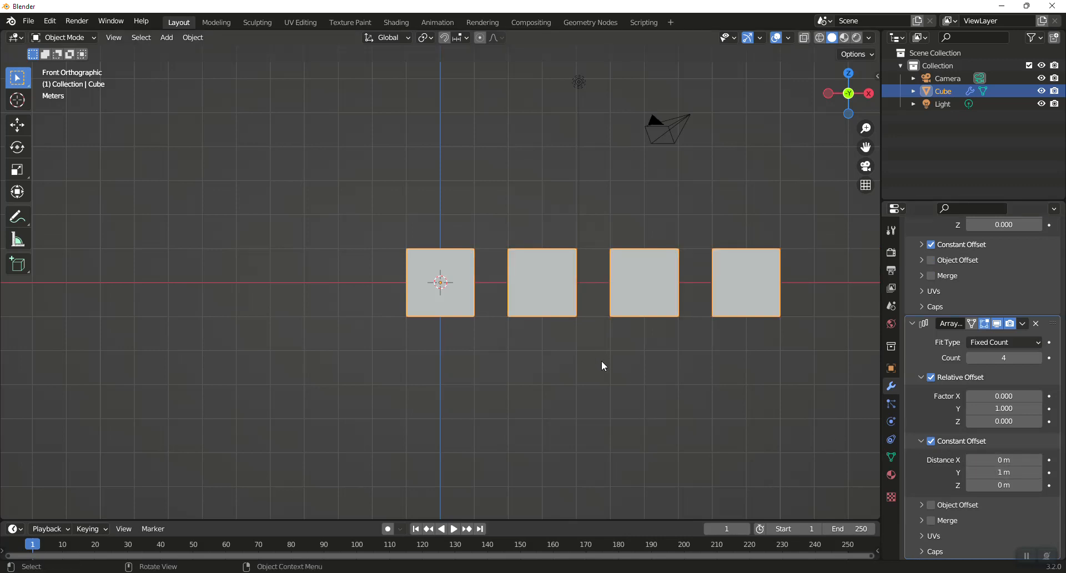
- Duplicate the second Array modifier and set the third copy's relative offset factors to Y 0 and Z 1
middle_click_drag(602, 360, 591, 405)
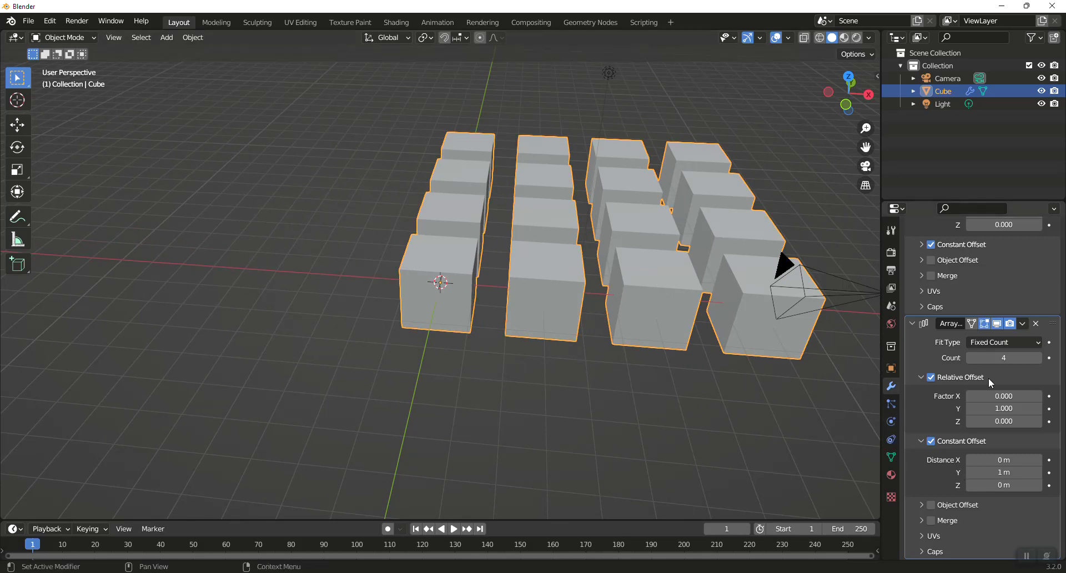
left_click(1022, 324)
left_click(998, 351)
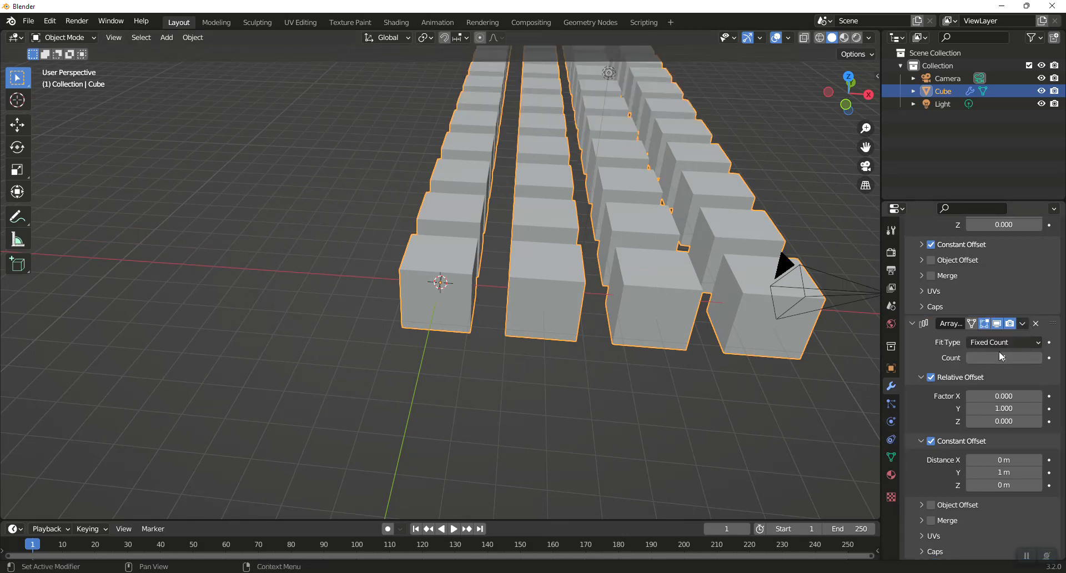
scroll(981, 413, "down", 3)
scroll(980, 414, "down", 3)
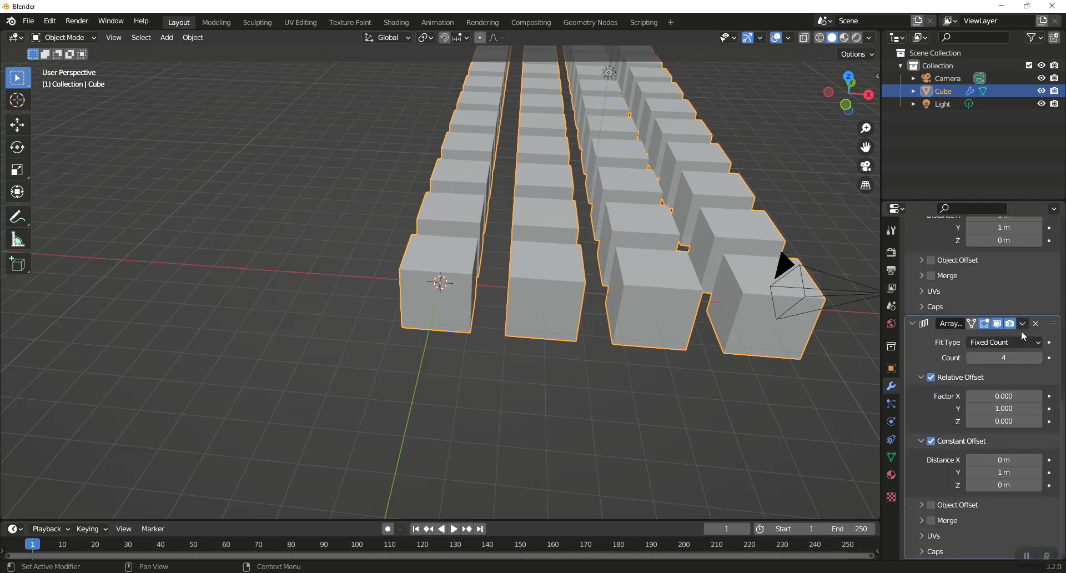
left_click(1016, 408)
type("0")
key("Return")
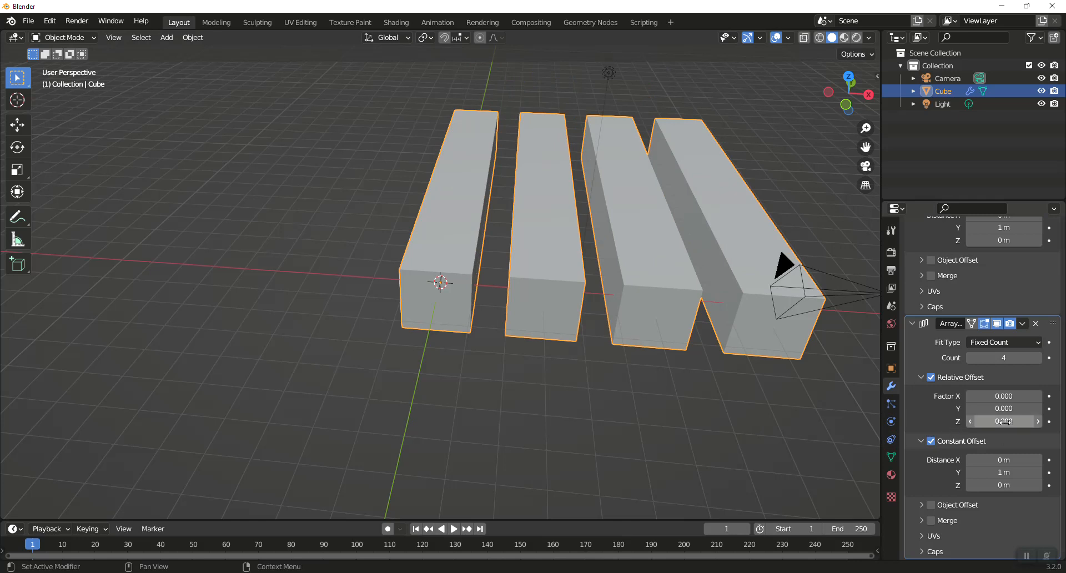
left_click(1006, 422)
type("1")
key("Return")
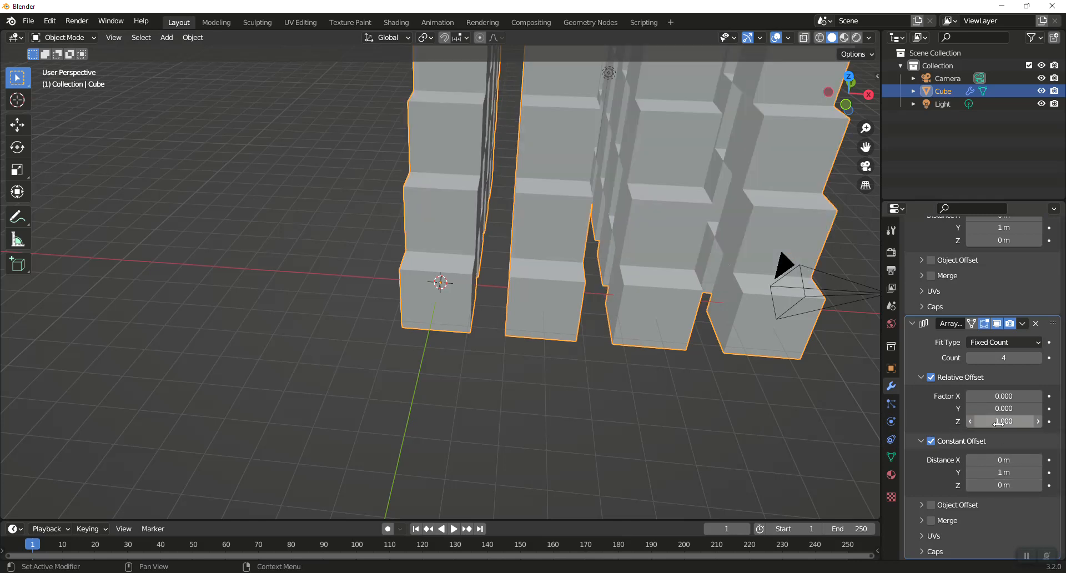
- Set the third array's constant offset distance to Y 0 m and Z 1 m
left_click(1008, 475)
type("0")
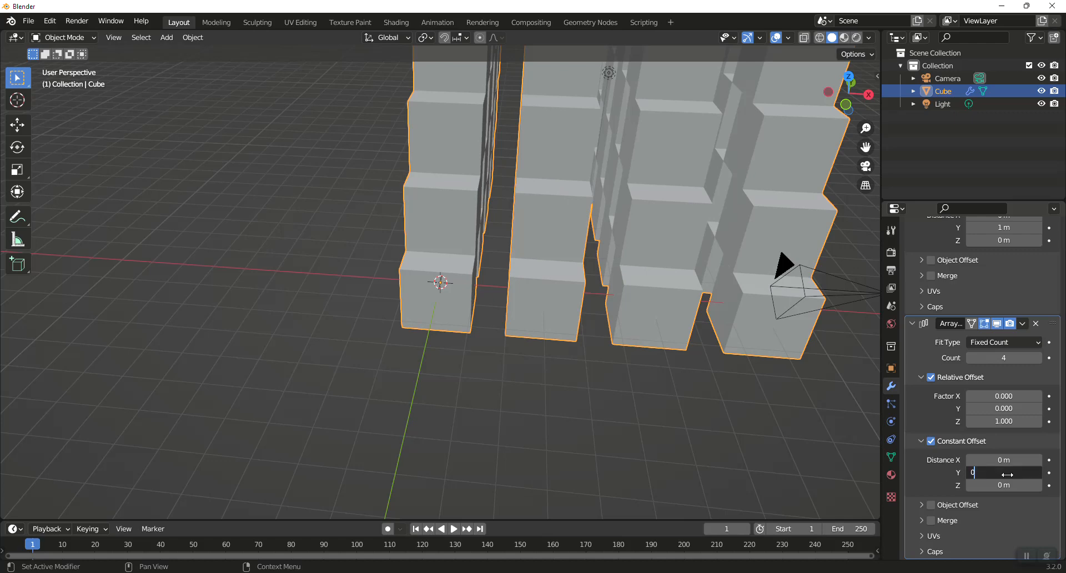
key("Return")
left_click(996, 486)
type("1")
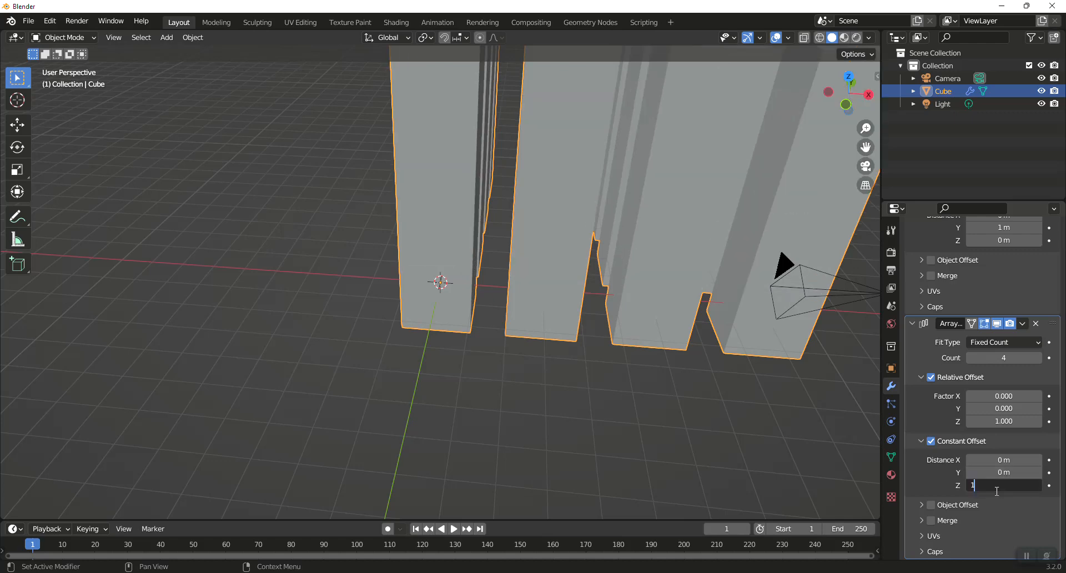
key("Return")
middle_click_drag(586, 257, 618, 170)
scroll(618, 170, "down", 5)
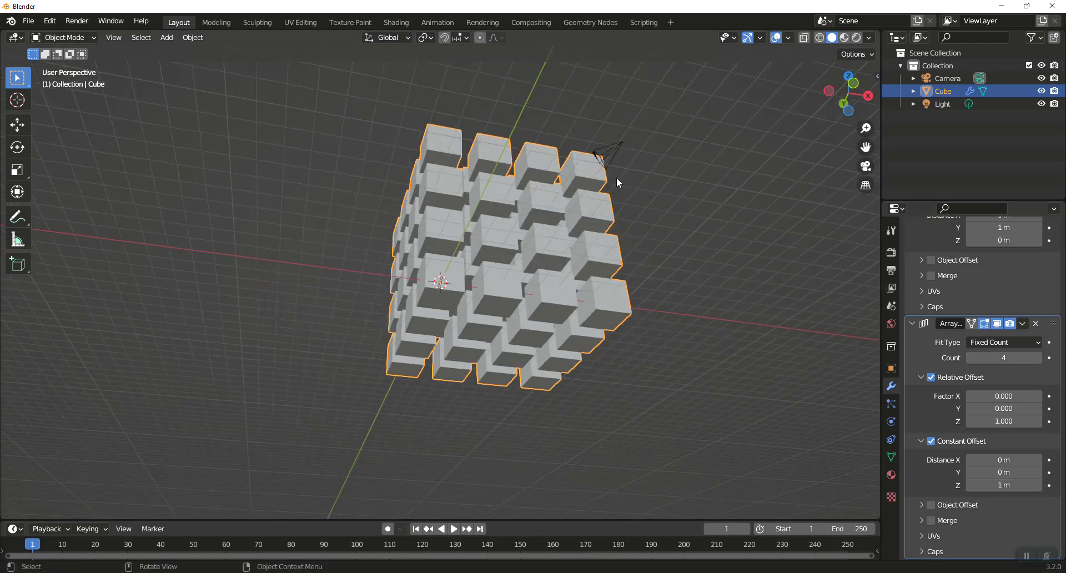
middle_click_drag(588, 216, 444, 282)
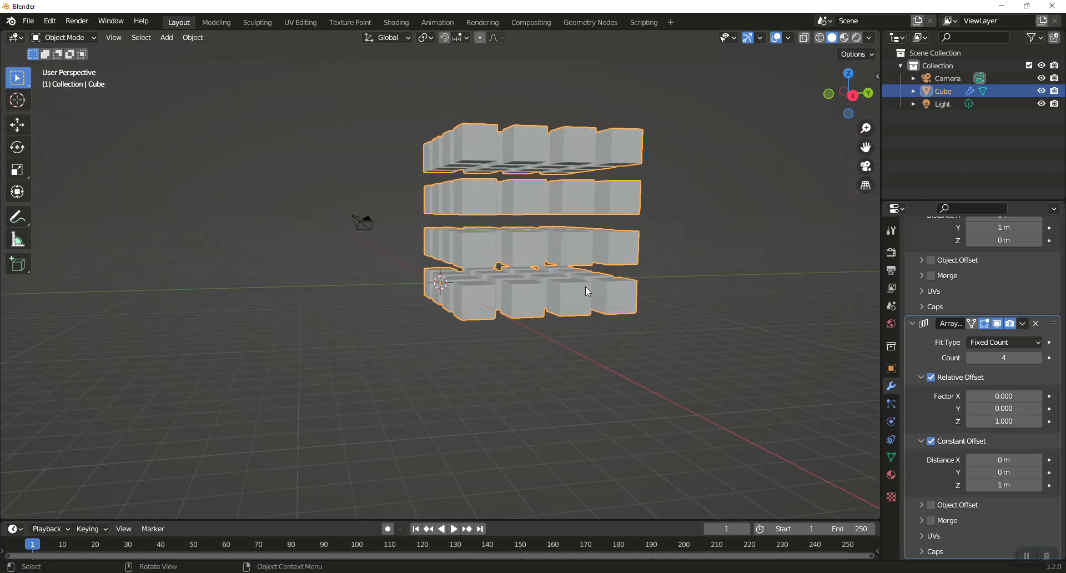
- Apply all three Array modifiers, starting with the last one
middle_click_drag(631, 320, 531, 322)
left_click(1024, 324)
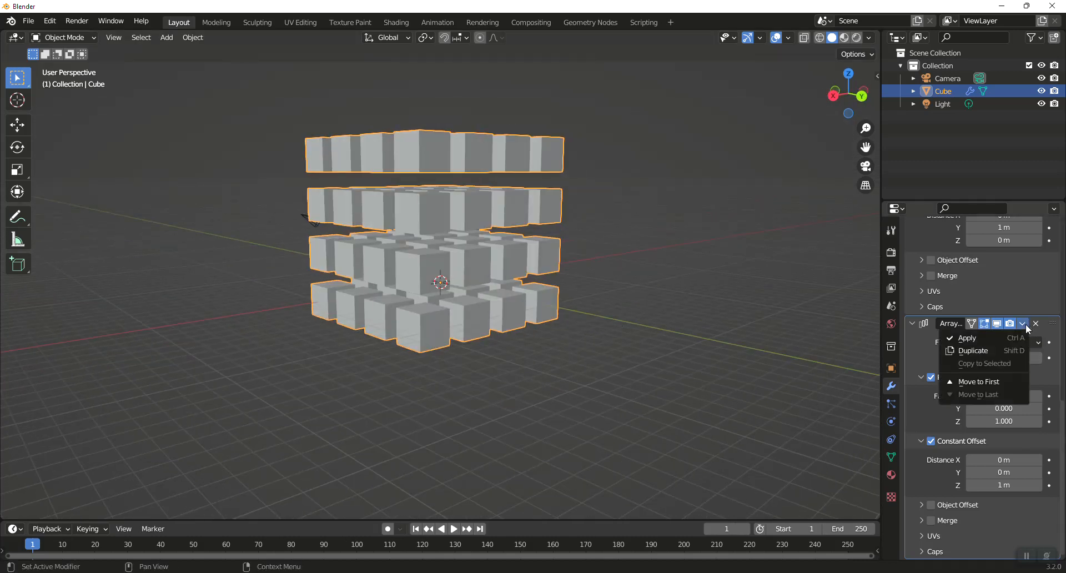
left_click(1007, 335)
scroll(1025, 298, "up", 6)
scroll(1032, 308, "down", 1)
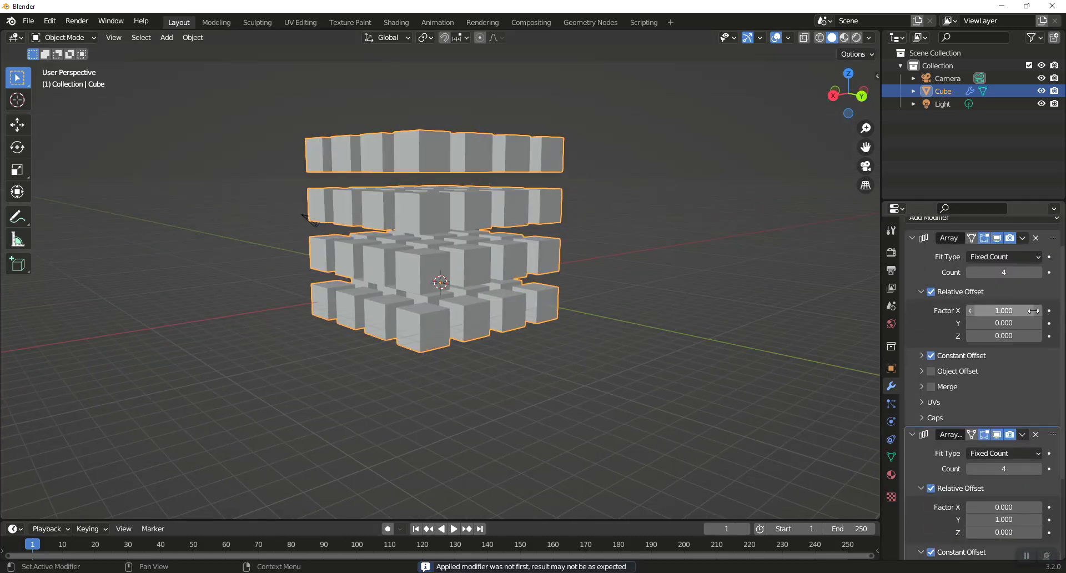
left_click(1022, 434)
left_click(983, 448)
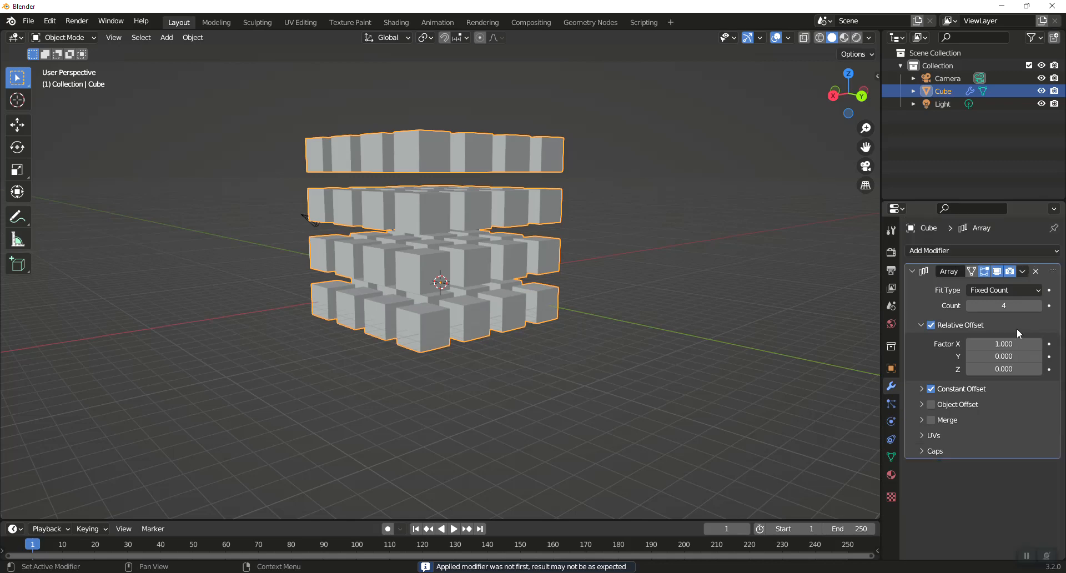
left_click(1021, 272)
left_click(1005, 286)
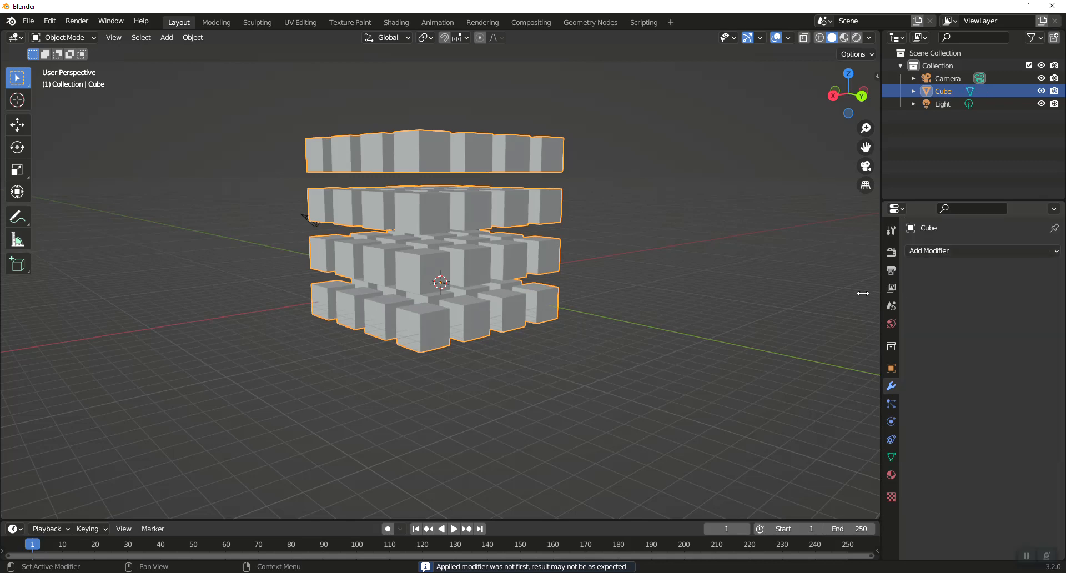
middle_click_drag(487, 230, 542, 235)
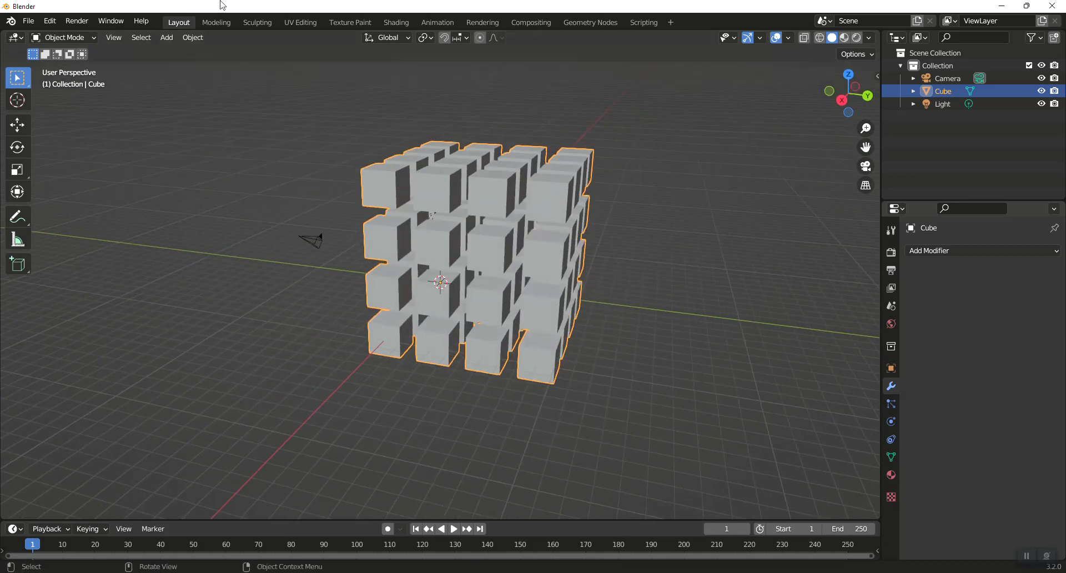
- Start a new General file without saving the current scene
left_click(28, 21)
mouse_move(61, 40)
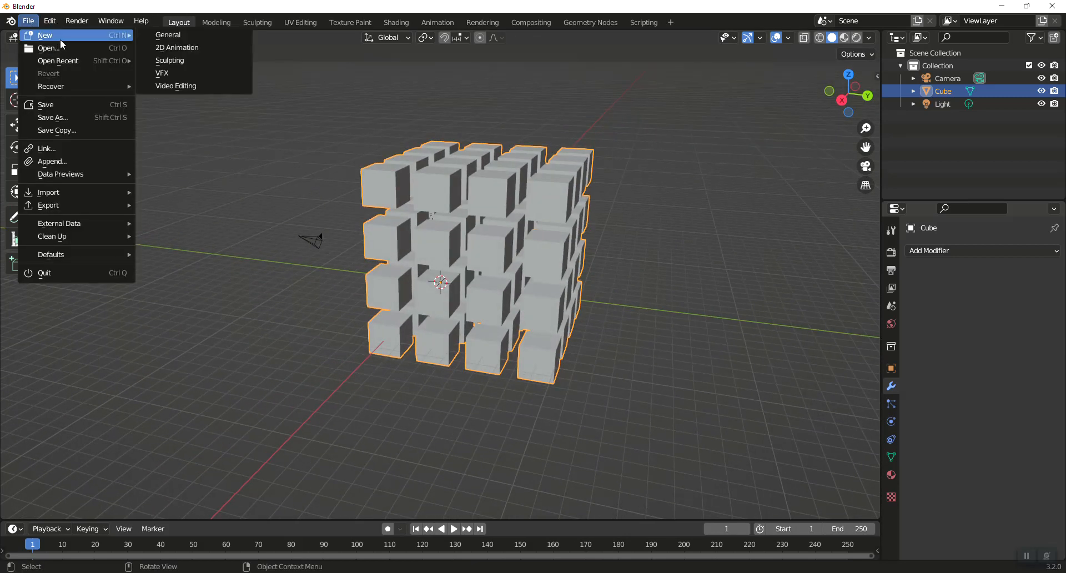
left_click(167, 35)
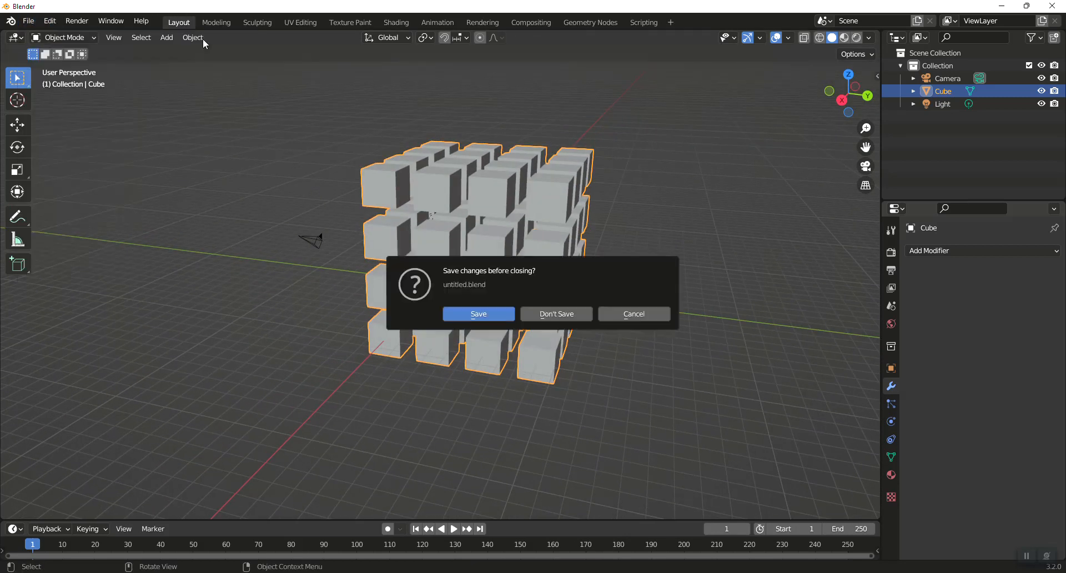
left_click(548, 315)
- Add an Array modifier to the cube in front view and set its count to 4
key("KP_1")
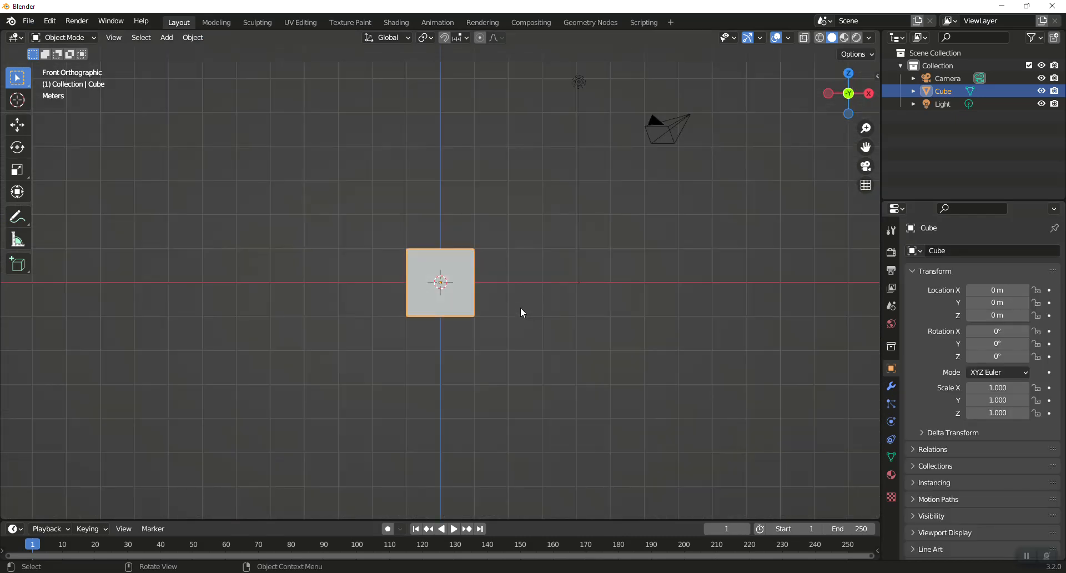
left_click(891, 386)
left_click(930, 251)
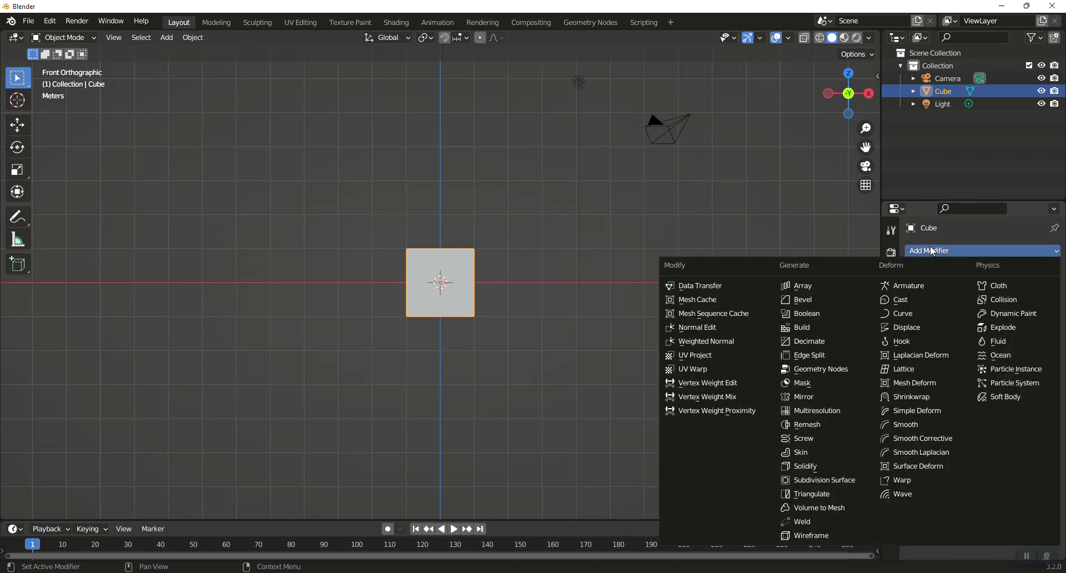
left_click(816, 284)
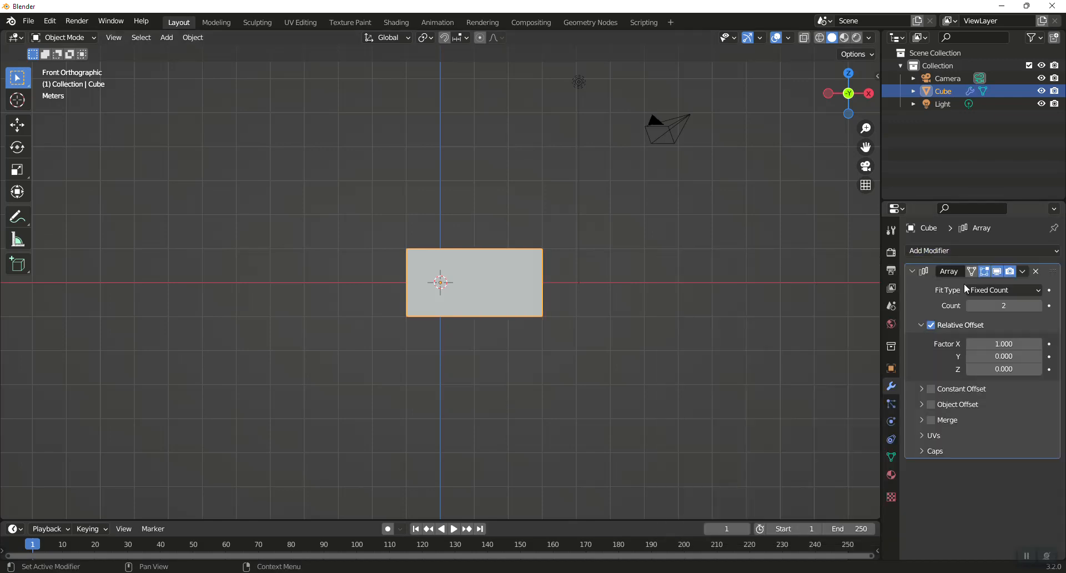
left_click(1038, 305)
- Set the array count to 10 and enable Constant Offset
left_click(1037, 305)
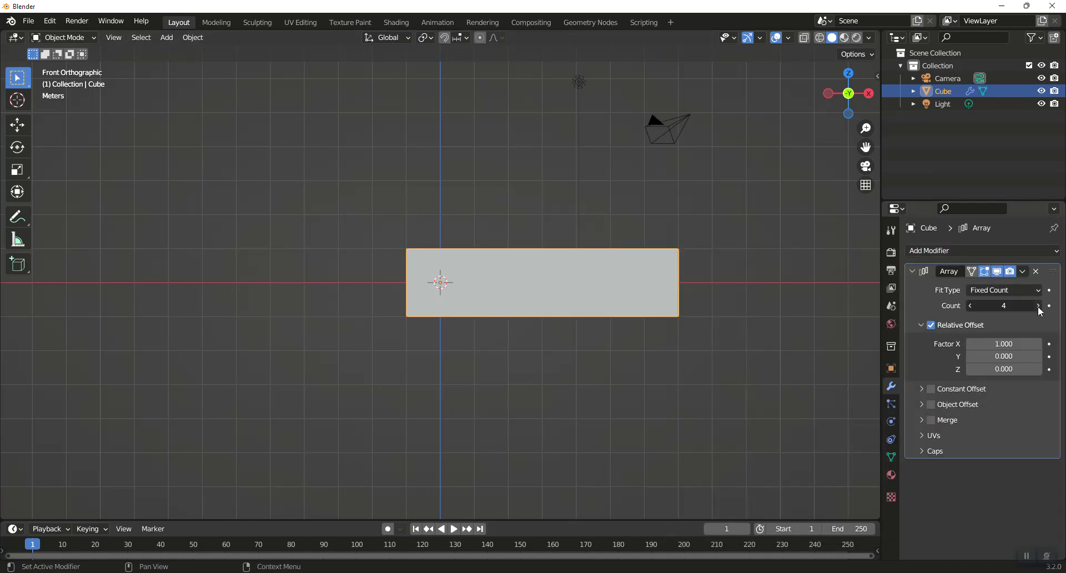
left_click(1037, 305)
left_click(1037, 305)
left_click(1038, 305)
left_click(1038, 305)
left_click(1038, 306)
left_click(1037, 305)
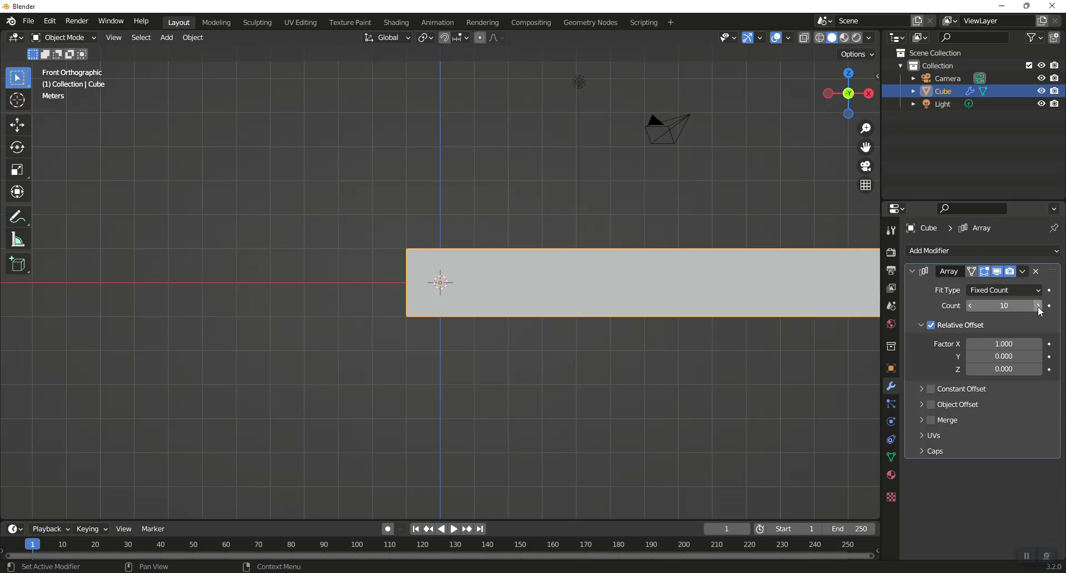
left_click(931, 389)
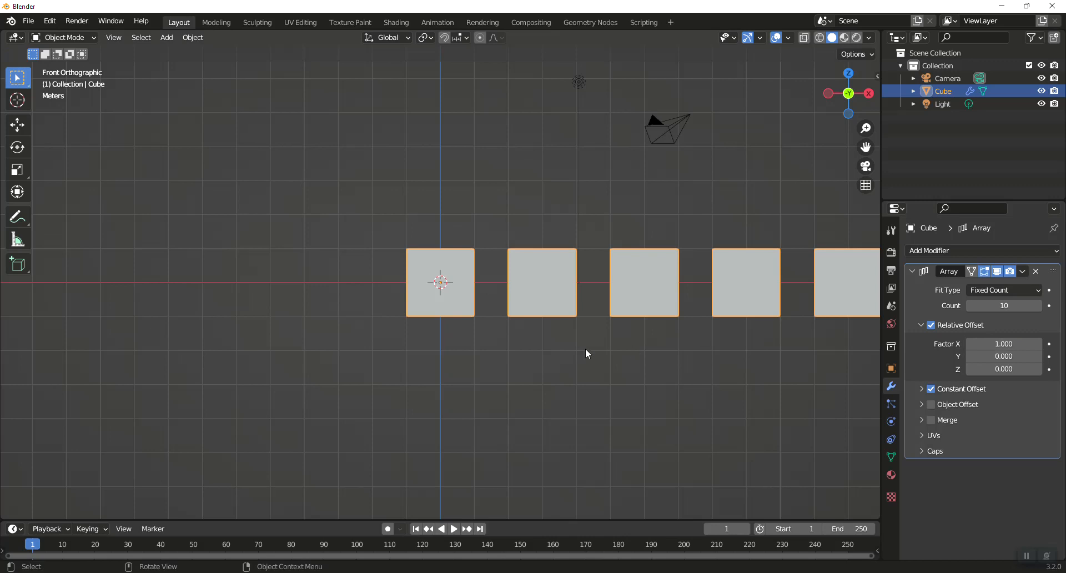
- Add a Plain Axes empty at the origin
key("shift+a")
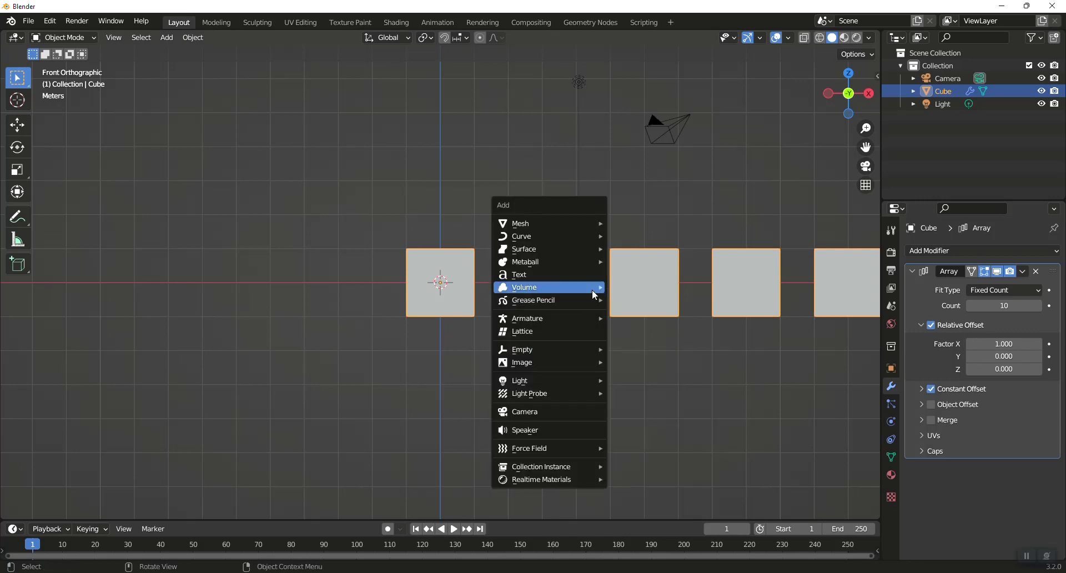
mouse_move(561, 352)
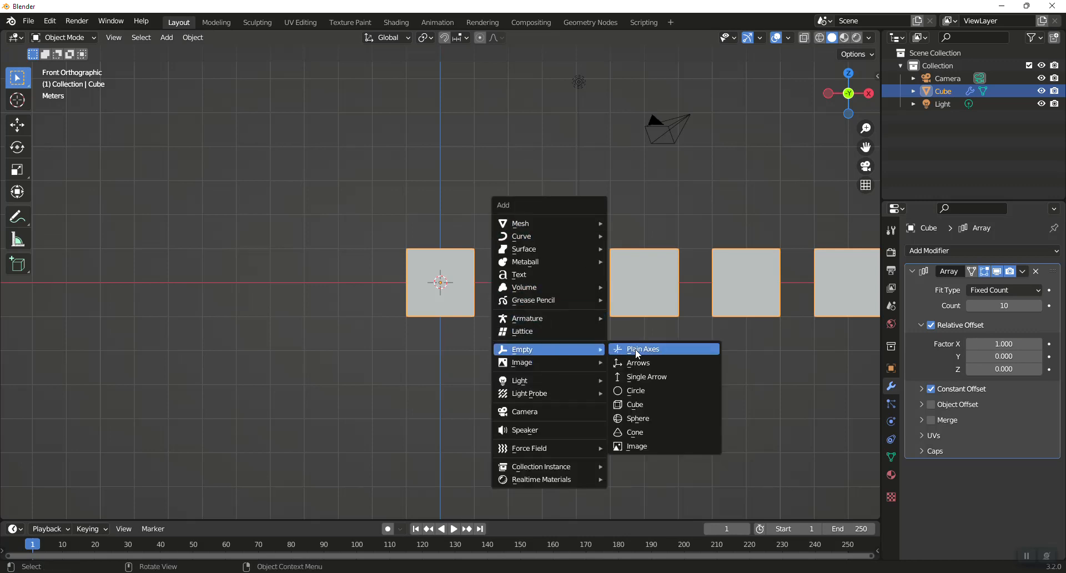
left_click(655, 348)
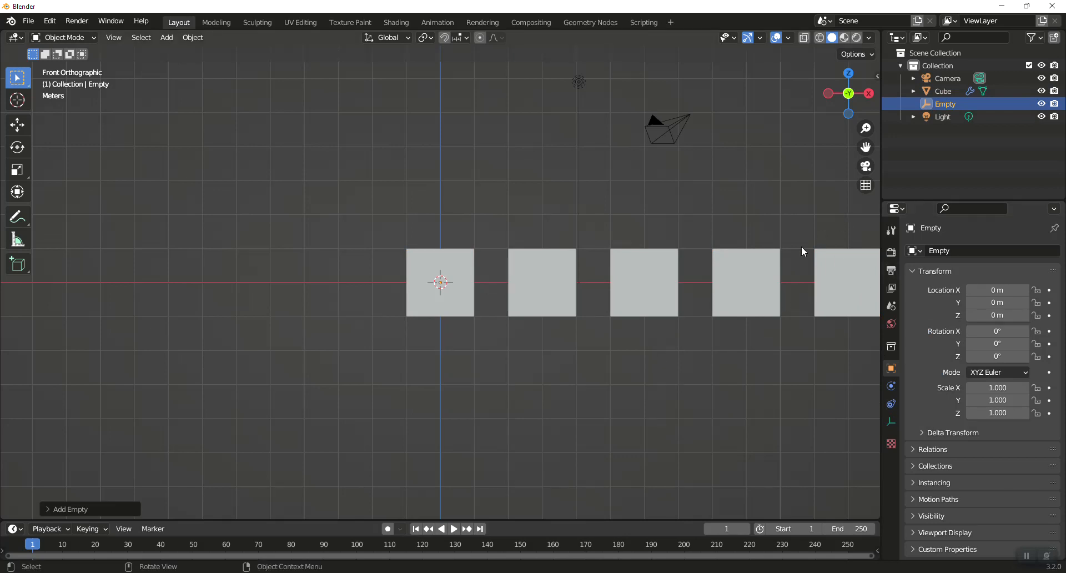
- Select the cube, enable Object Offset on its array and set the offset object to Empty
left_click(439, 285)
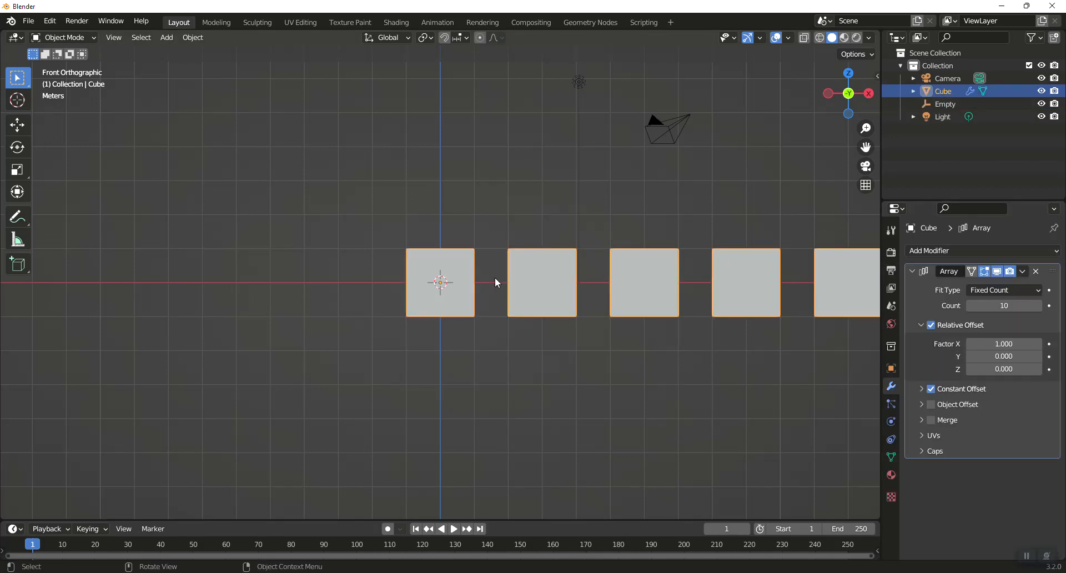
left_click(922, 404)
left_click(930, 405)
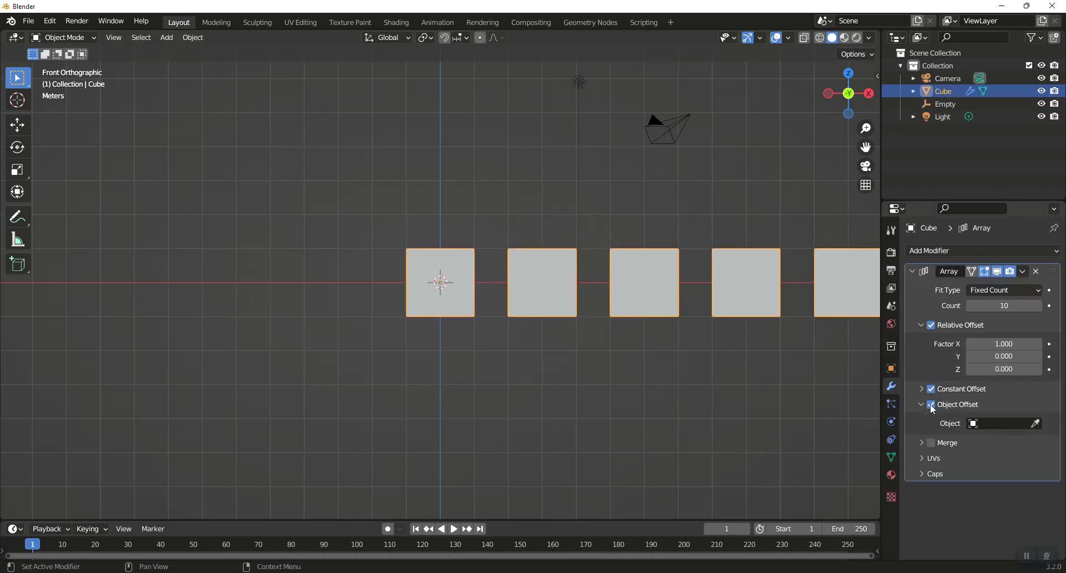
left_click(1016, 425)
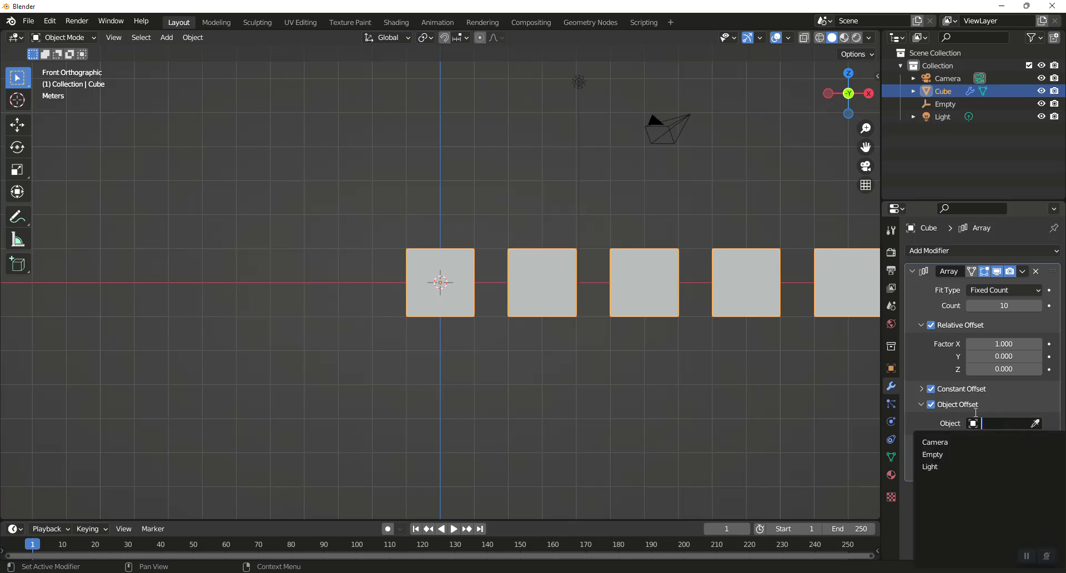
left_click(940, 455)
- Select the Empty and try scaling it, cancelling the scale
scroll(765, 272, "down", 5)
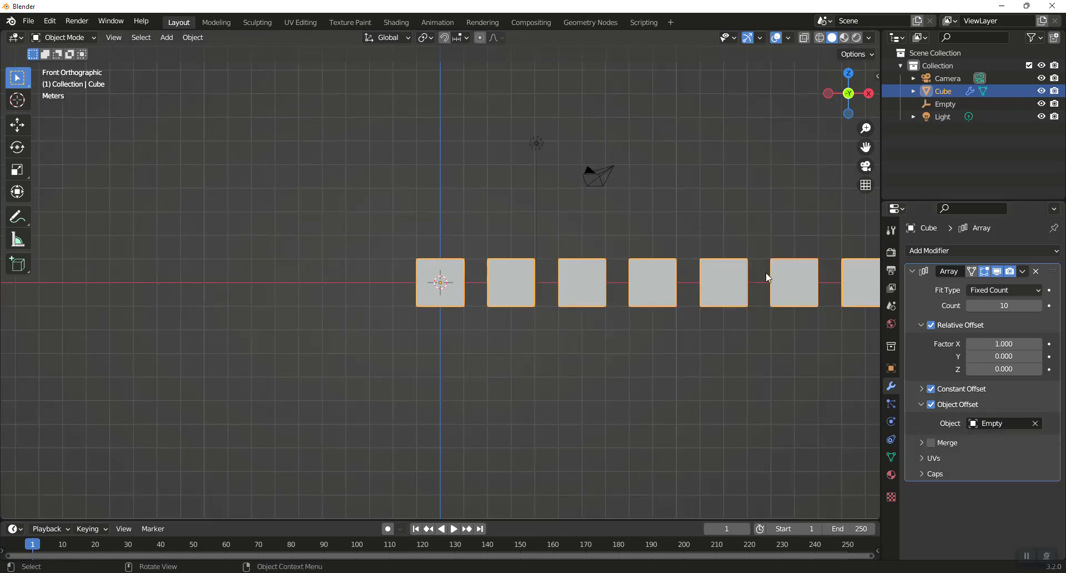
left_click(944, 103)
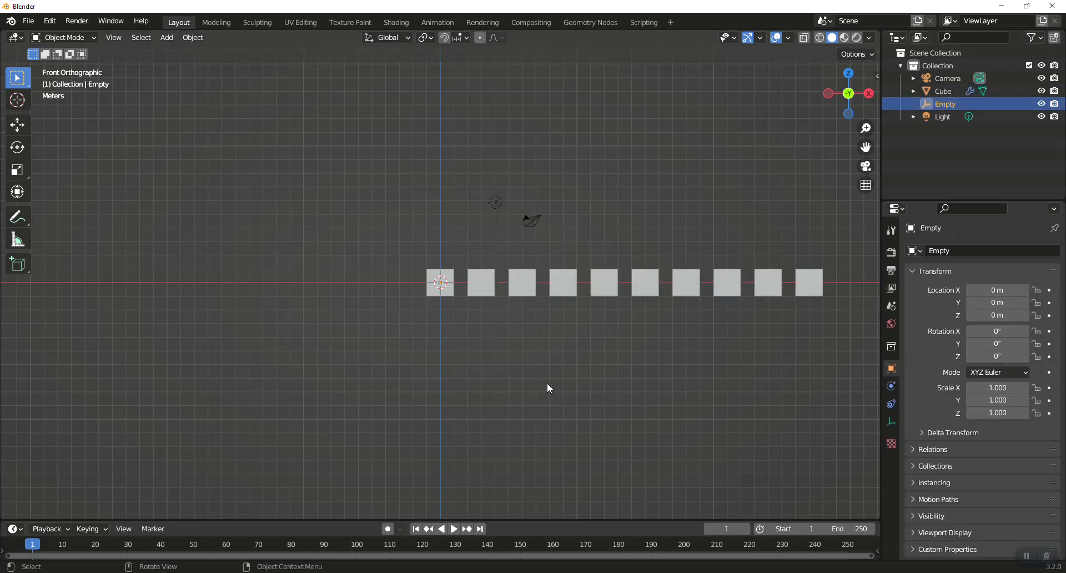
key("s")
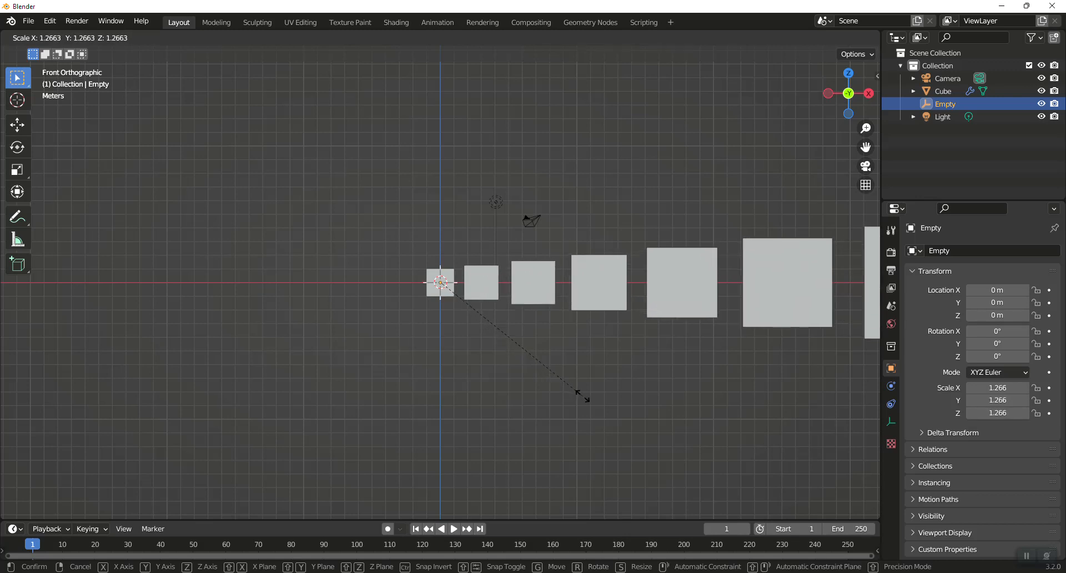
key("Escape")
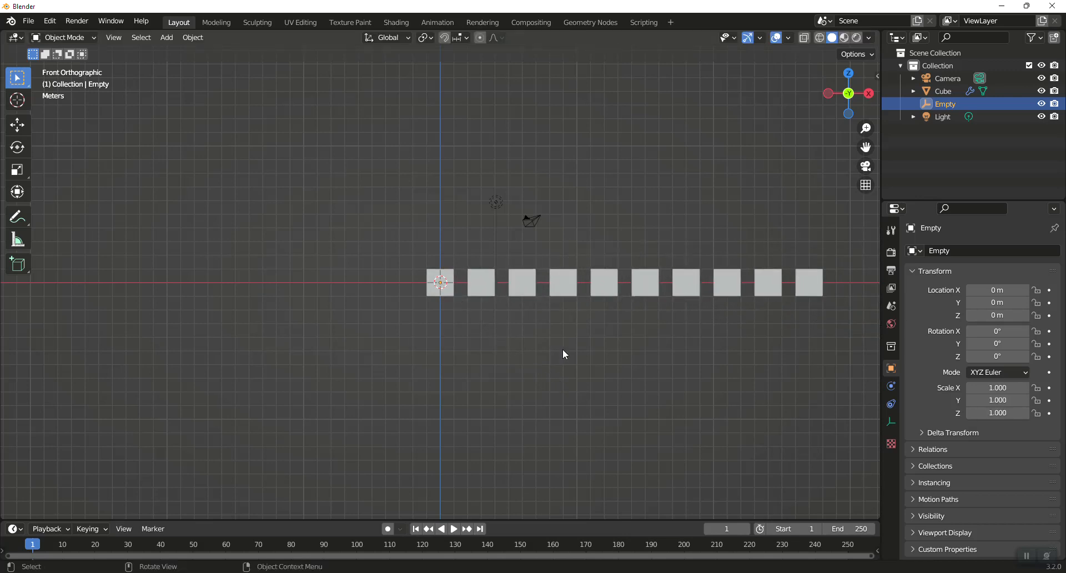
- Rotate the Empty freely to bend the array, then clear the Empty's rotation
key("r")
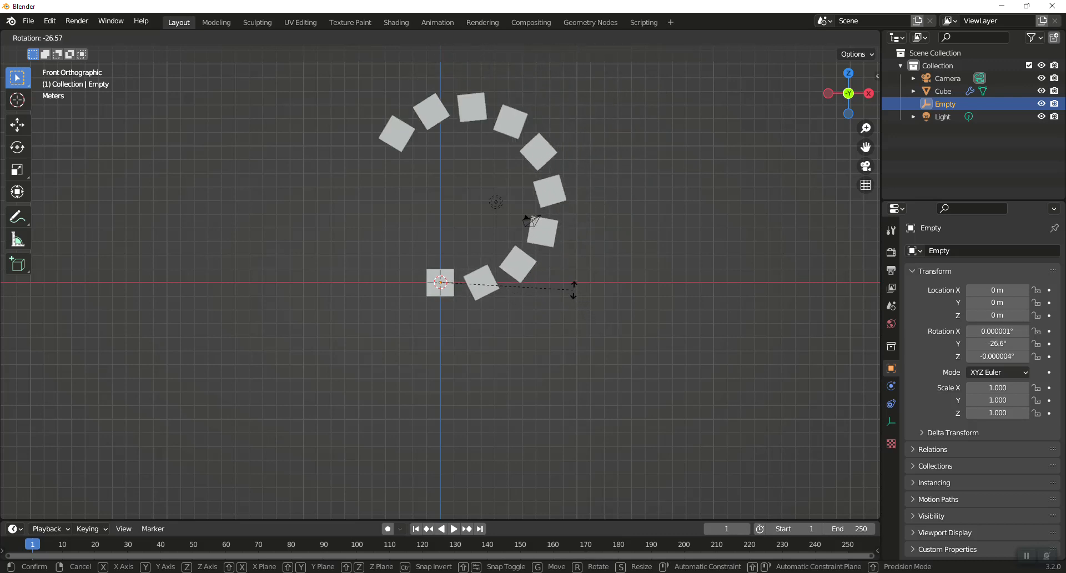
left_click(587, 298)
middle_click_drag(587, 297, 490, 331)
key("r")
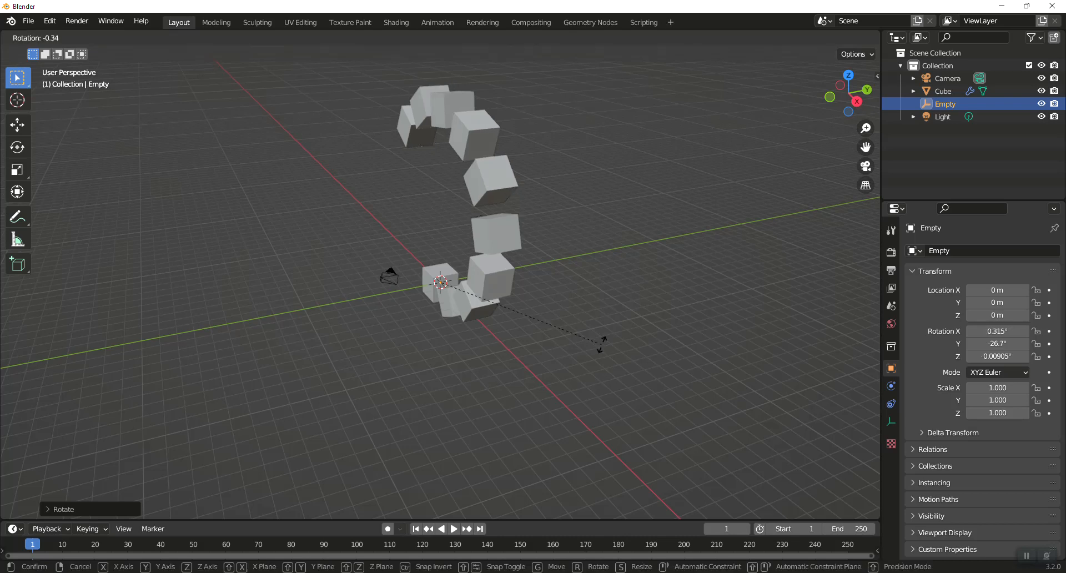
right_click(562, 331)
key("alt+r")
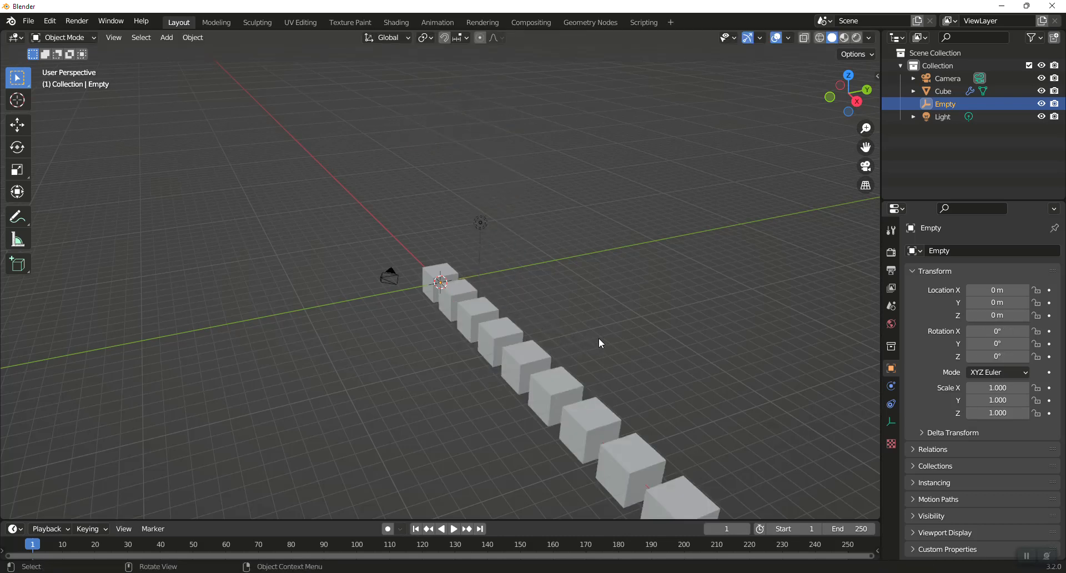
key("r")
key("x")
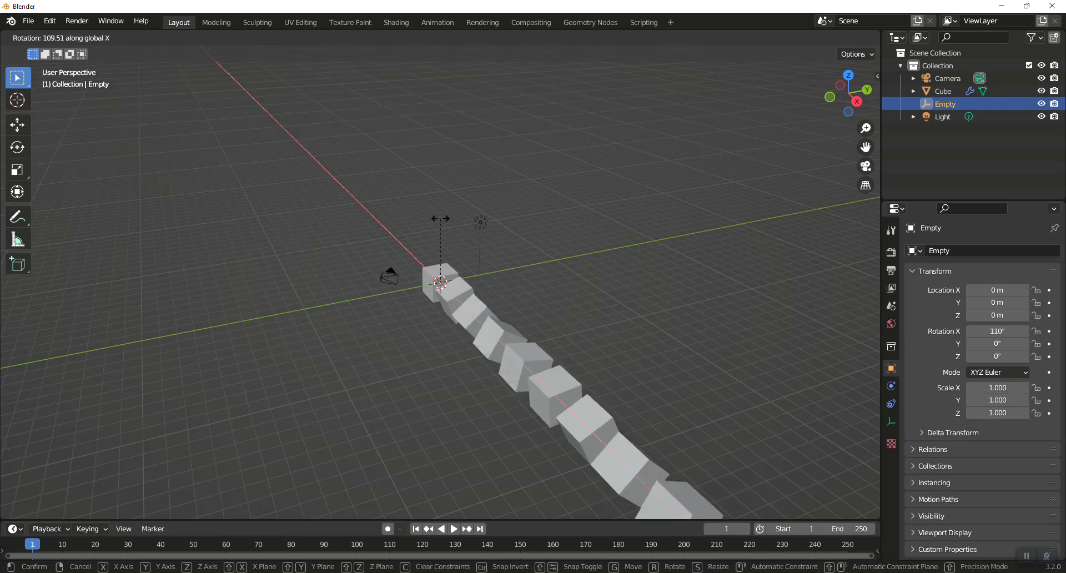
right_click(611, 257)
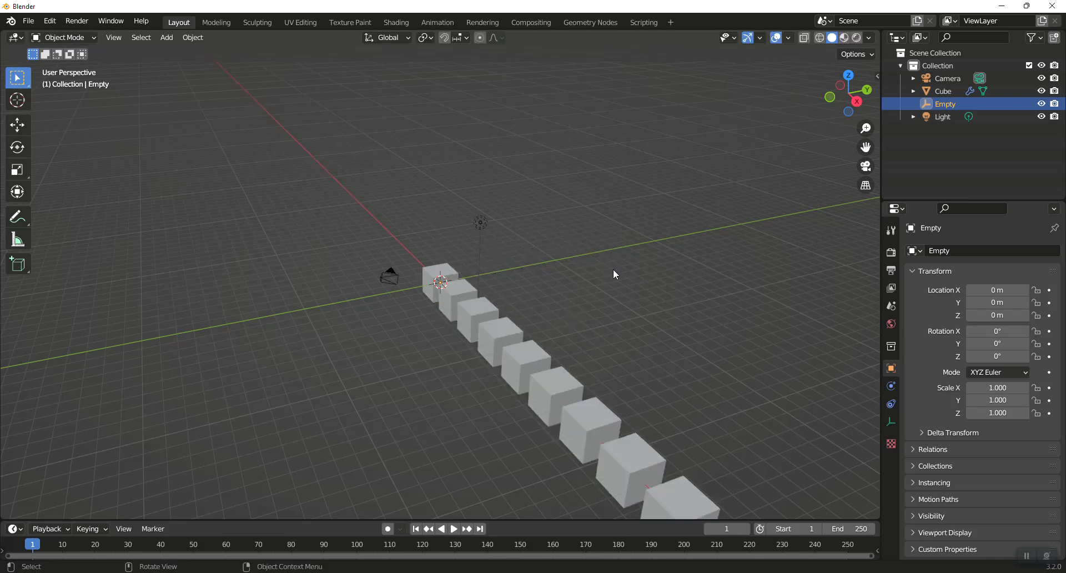
- Rotate the Empty about -24.9° around the Y axis
key("r")
key("y")
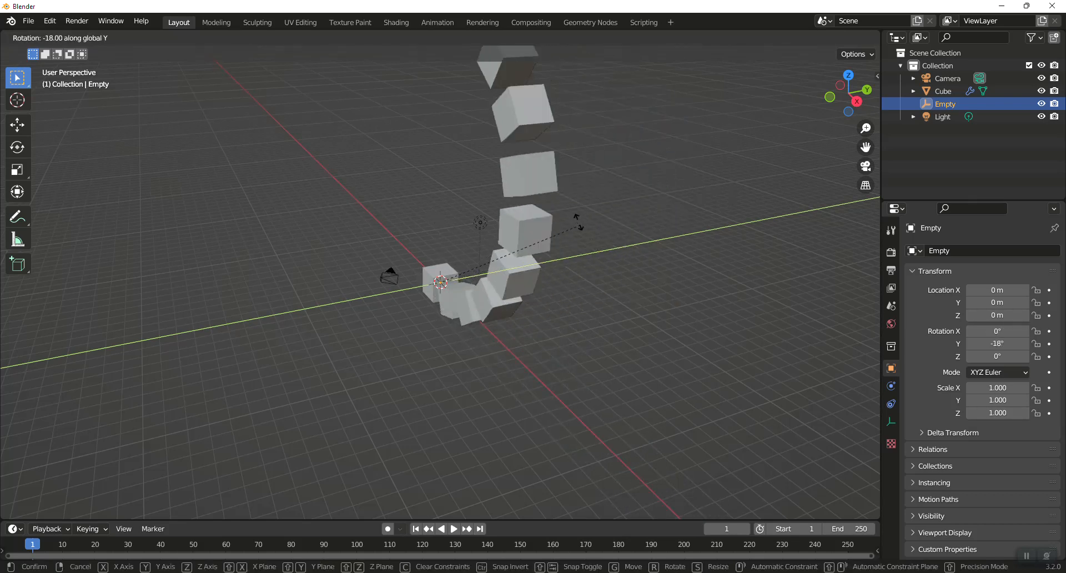
left_click(568, 211)
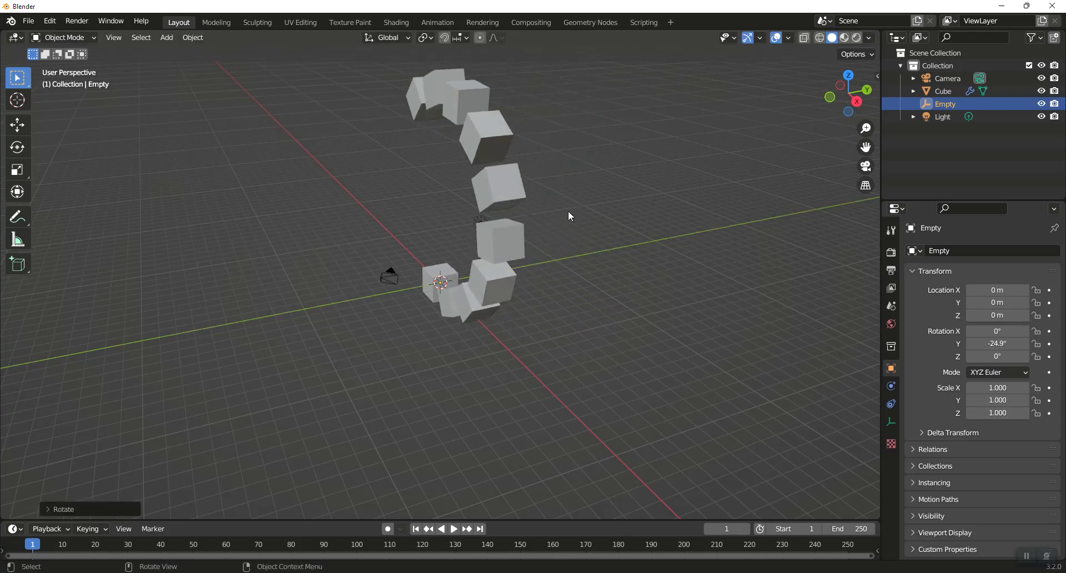
- Rotate the Empty about 25.8° around the Z axis
key("r")
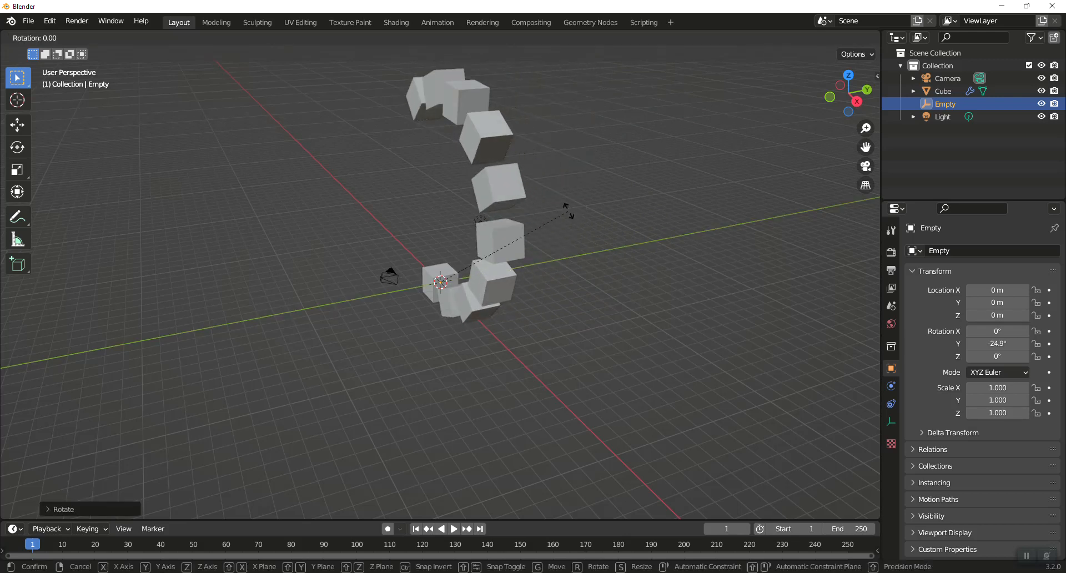
key("z")
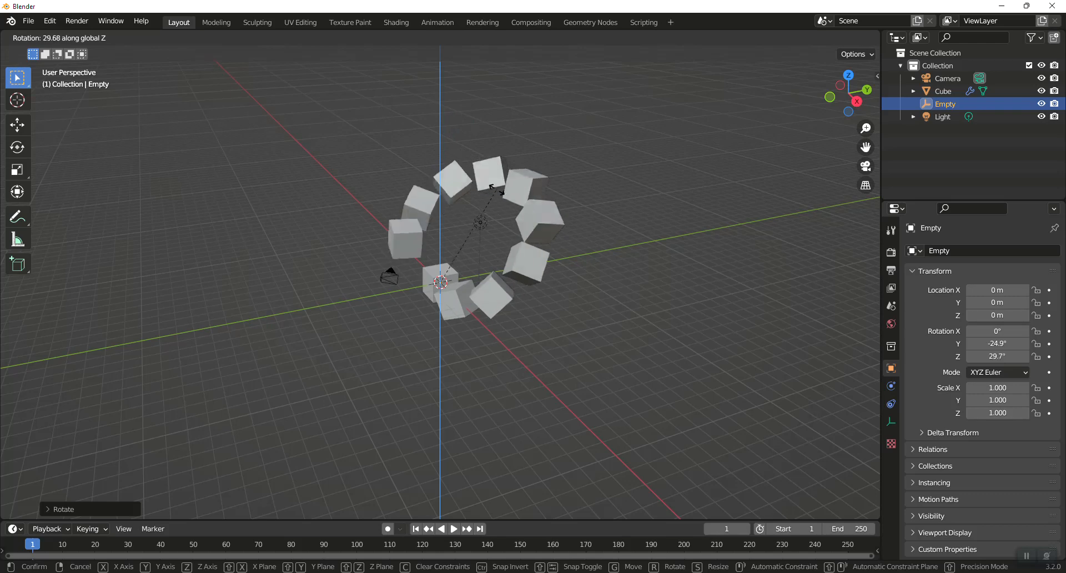
left_click(503, 192)
- Start a new General file, discarding the current scene without saving
middle_click_drag(550, 242, 597, 262)
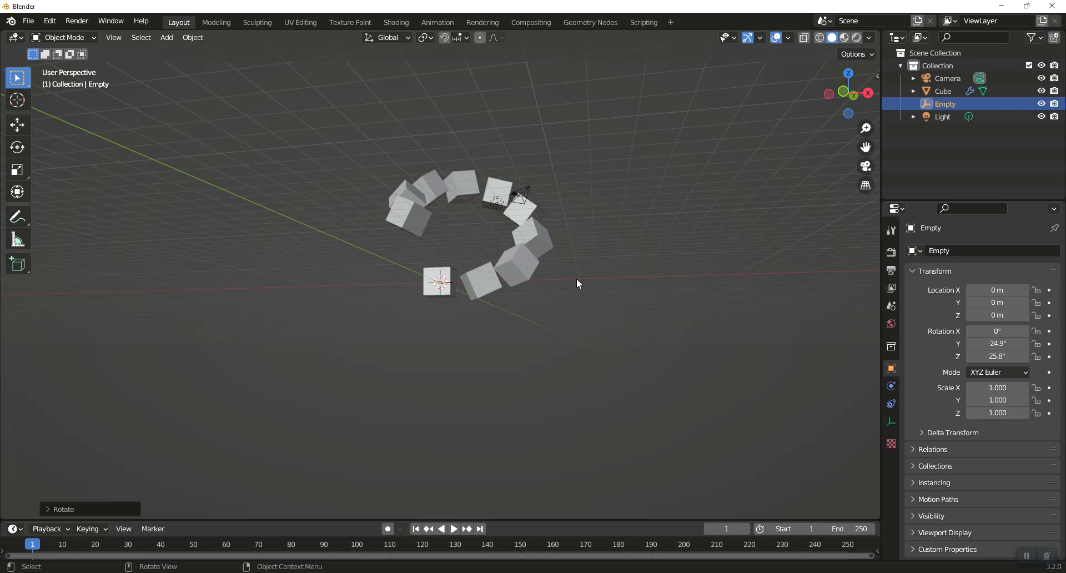
left_click(28, 21)
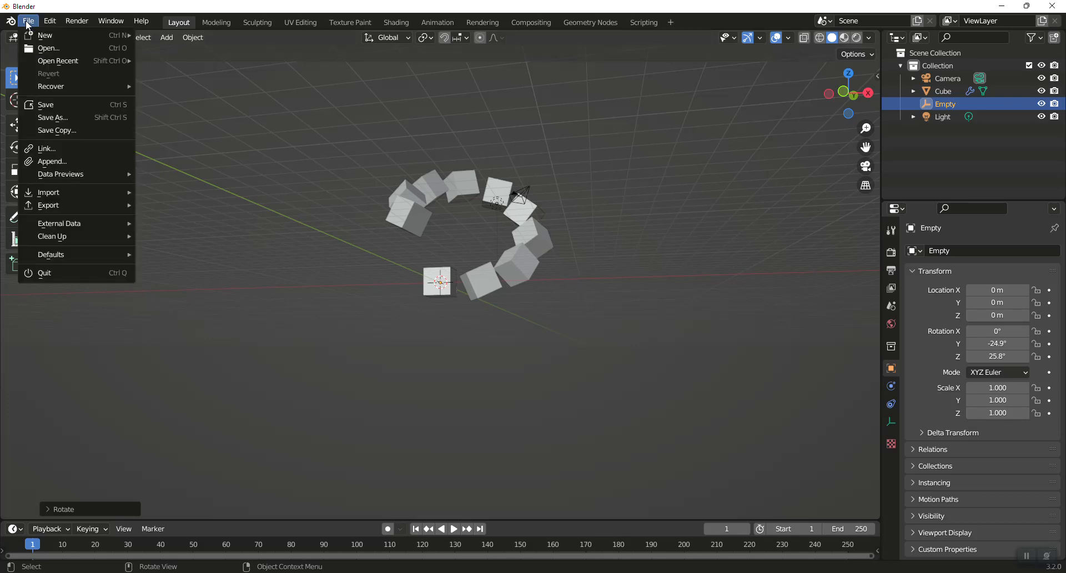
mouse_move(41, 36)
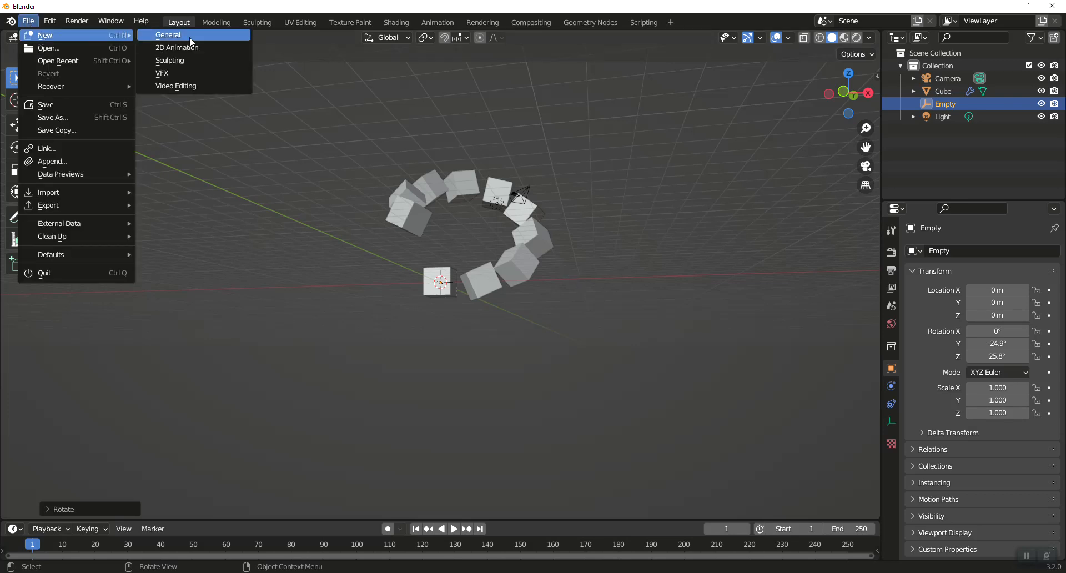
left_click(167, 36)
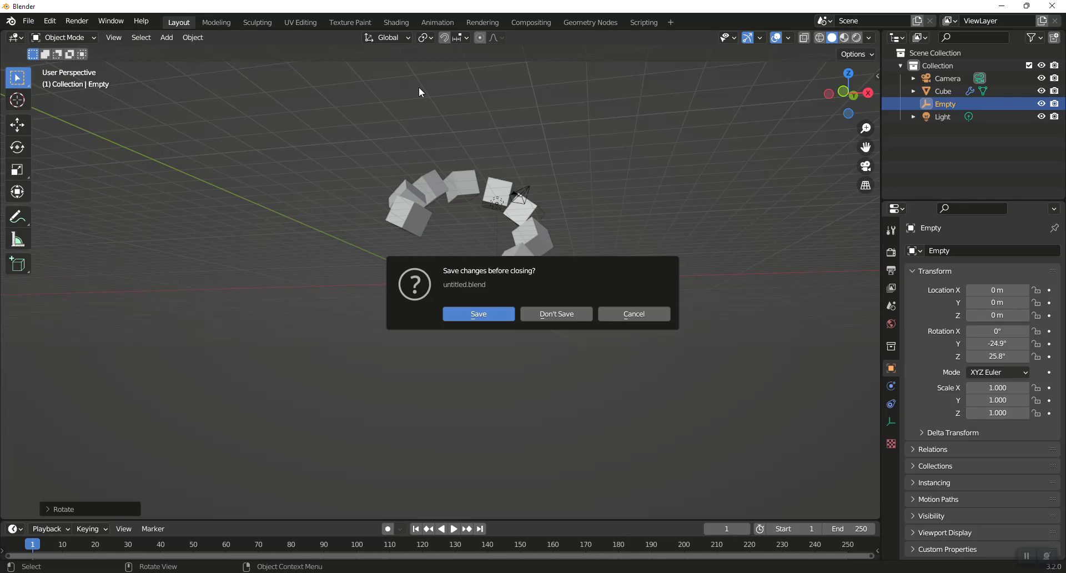
left_click(565, 318)
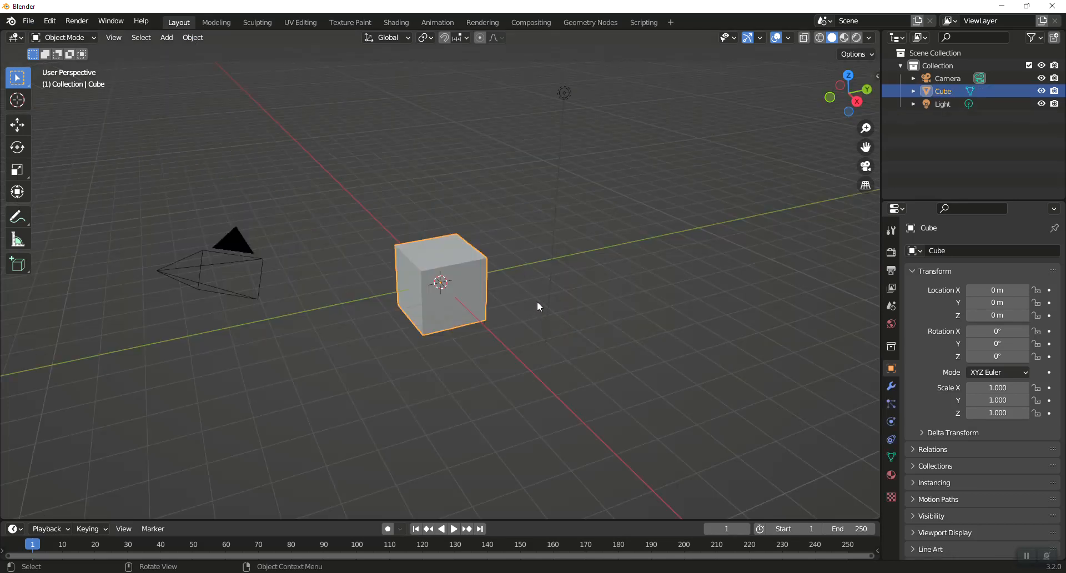
middle_click_drag(538, 307, 414, 272)
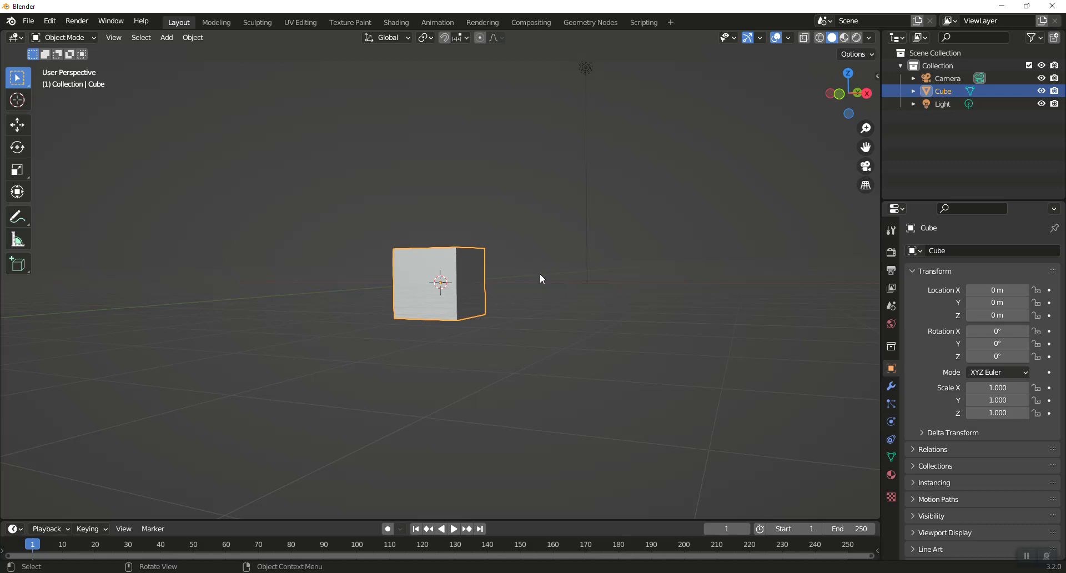
key("KP_1")
key("shift+a")
mouse_move(538, 274)
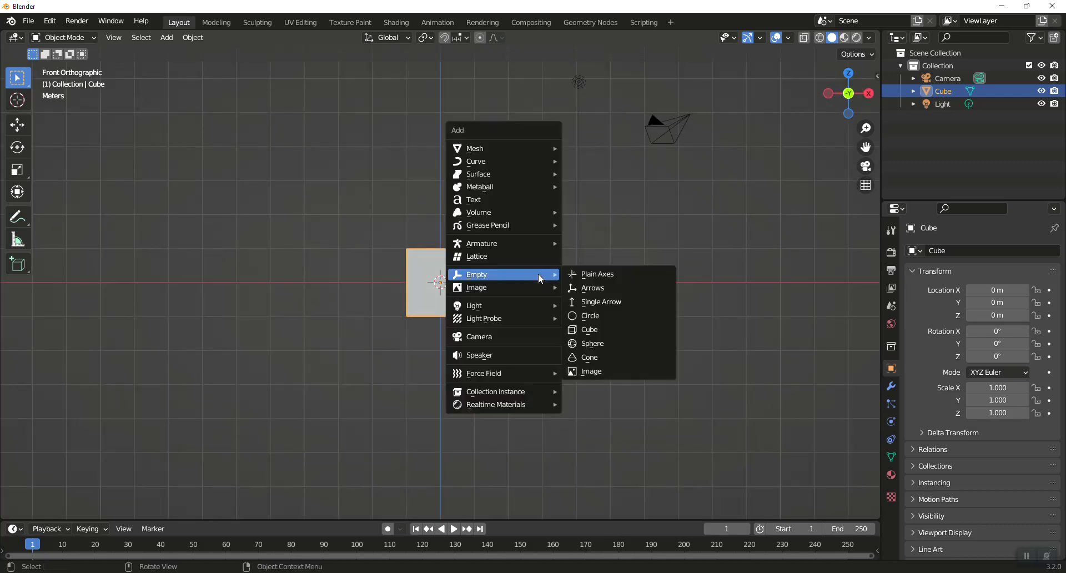
key("Escape")
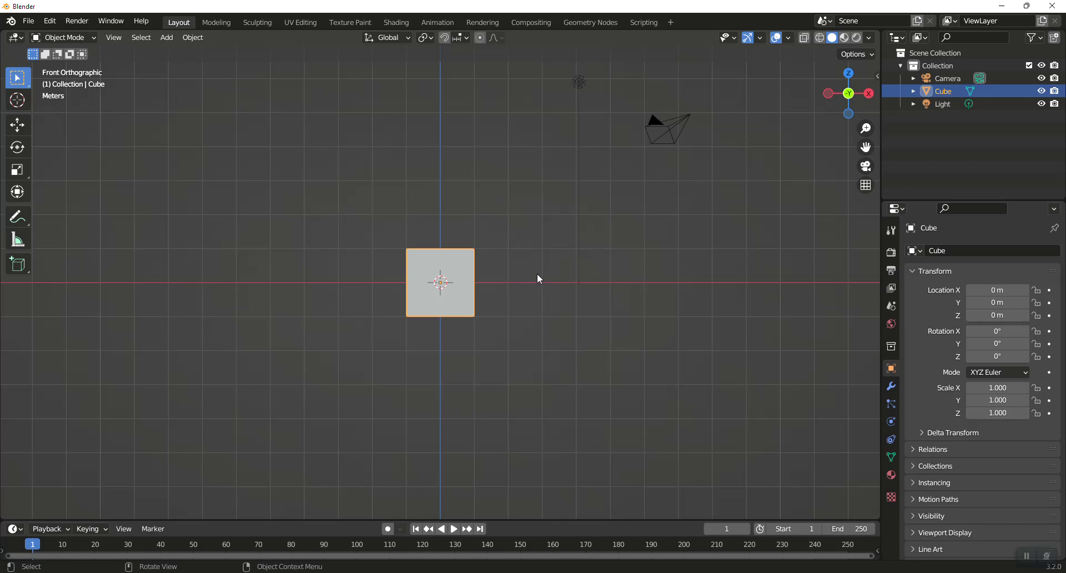
- Enter Edit Mode on the cube and subdivide its mesh
key("Tab")
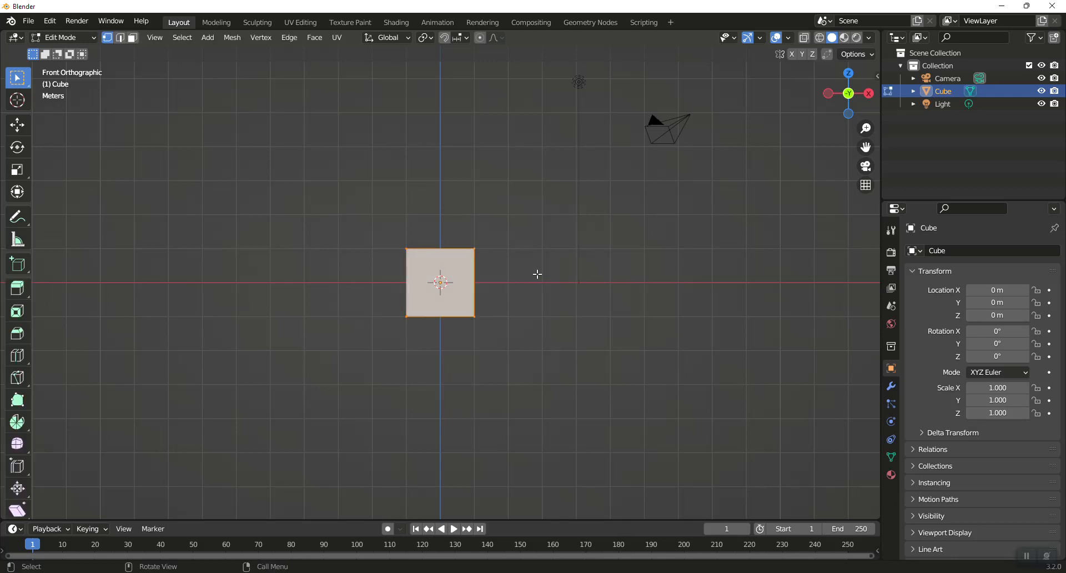
right_click(476, 275)
left_click(474, 274)
right_click(474, 274)
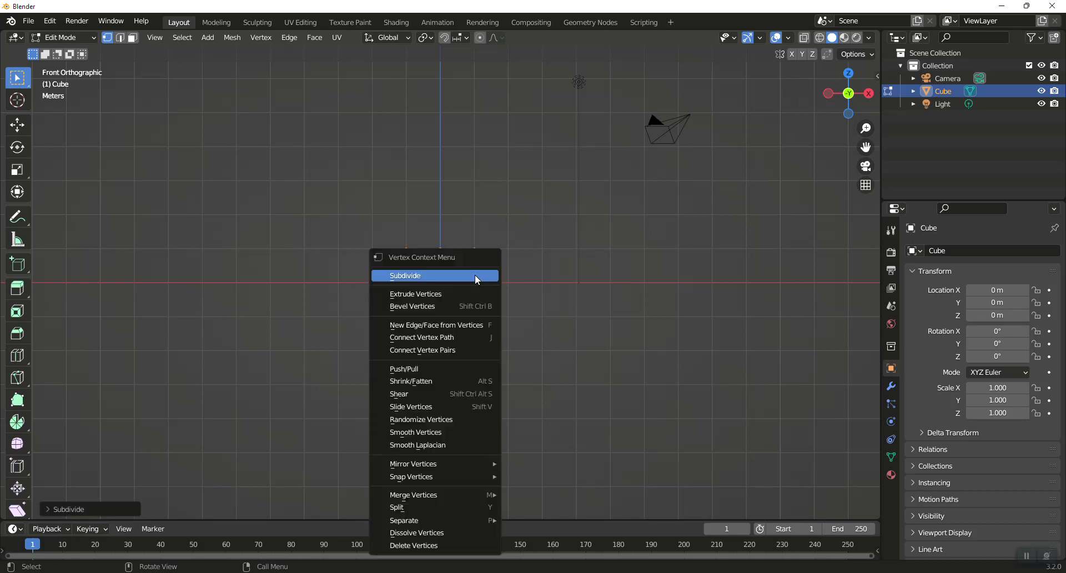
left_click(475, 275)
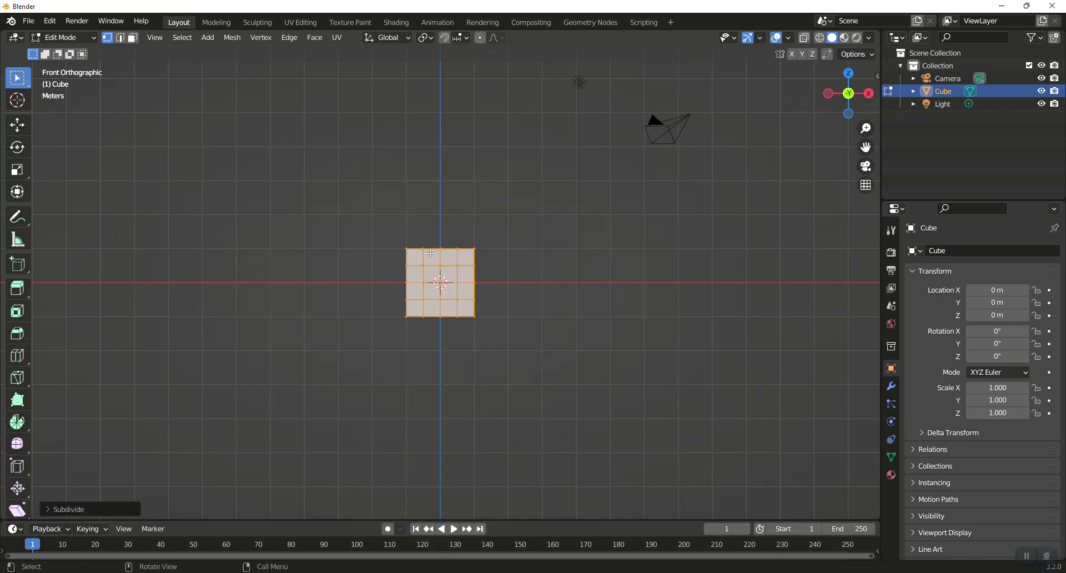
- Select the cube's top middle faces and extrude them upward about 1 m
middle_click_drag(500, 260, 525, 288)
left_click(528, 280)
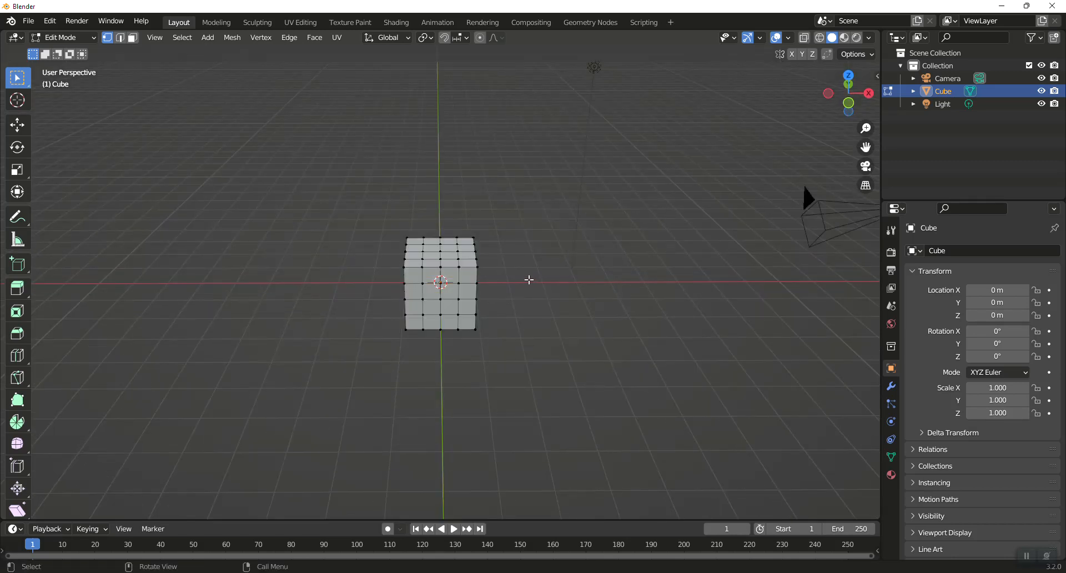
left_click_drag(425, 223, 452, 273)
left_click_drag(430, 222, 450, 268)
middle_click_drag(550, 228, 540, 189)
key("KP_1")
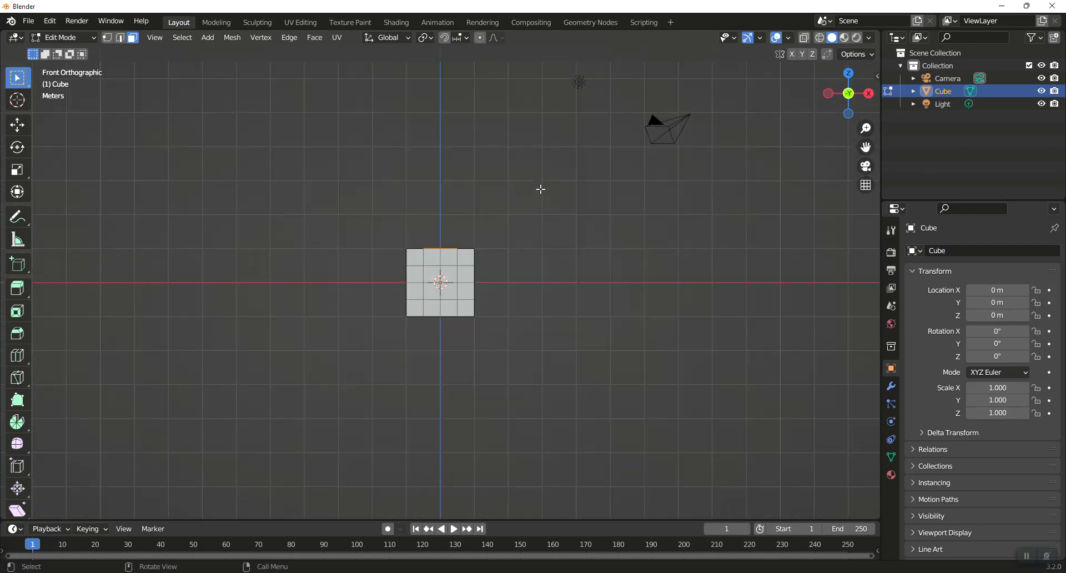
key("e")
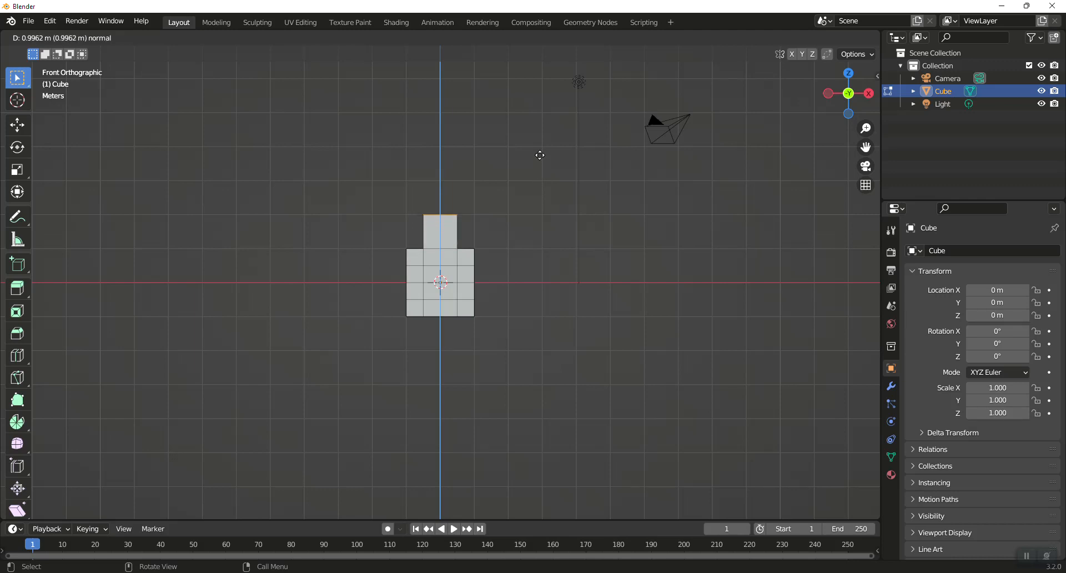
left_click(540, 157)
- Return to Object Mode, add a Bezier circle and scale it up to about 5.69
key("Tab")
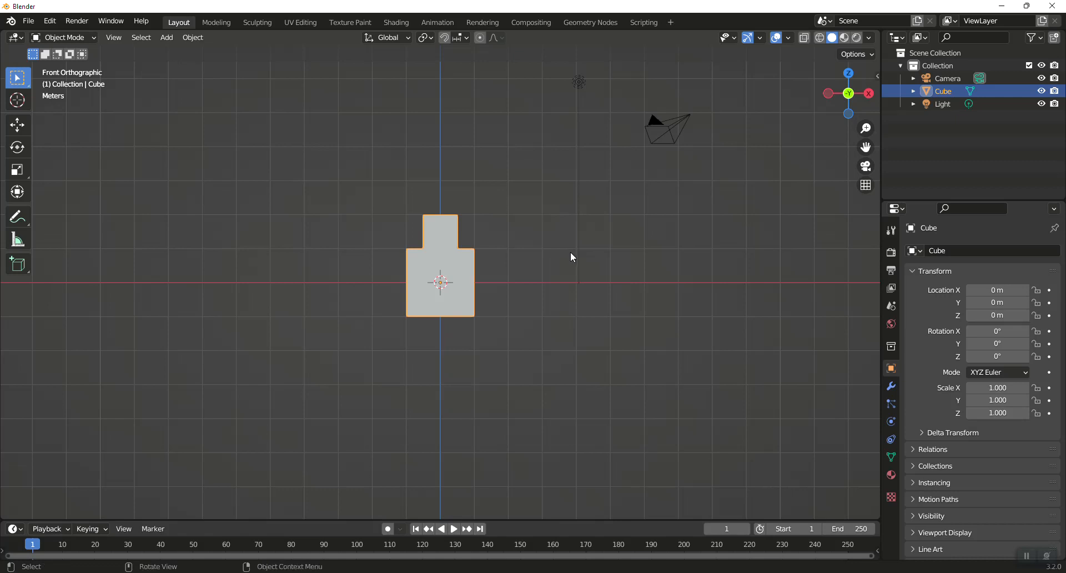
key("shift+a")
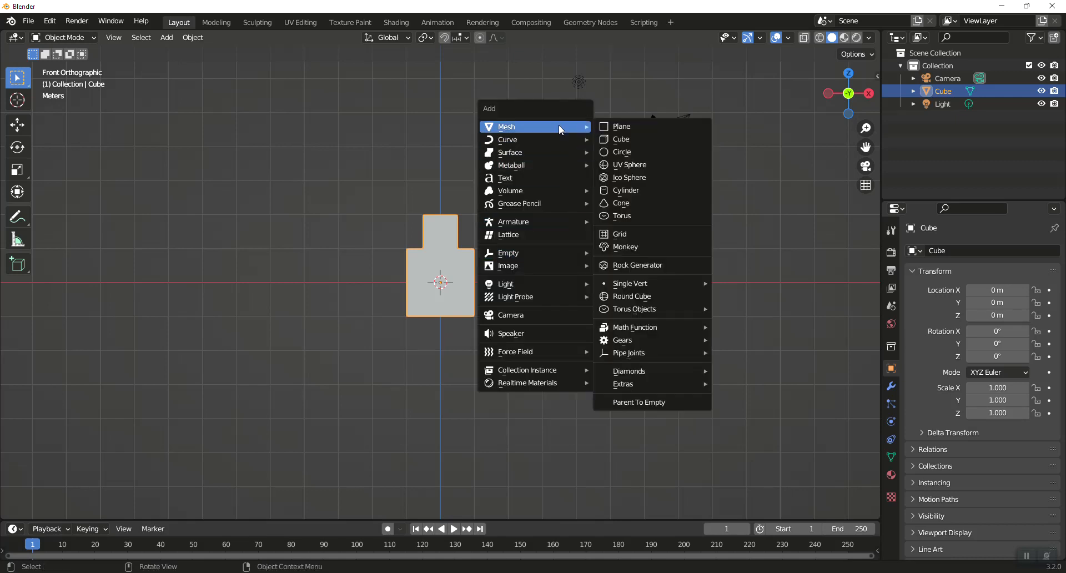
mouse_move(558, 140)
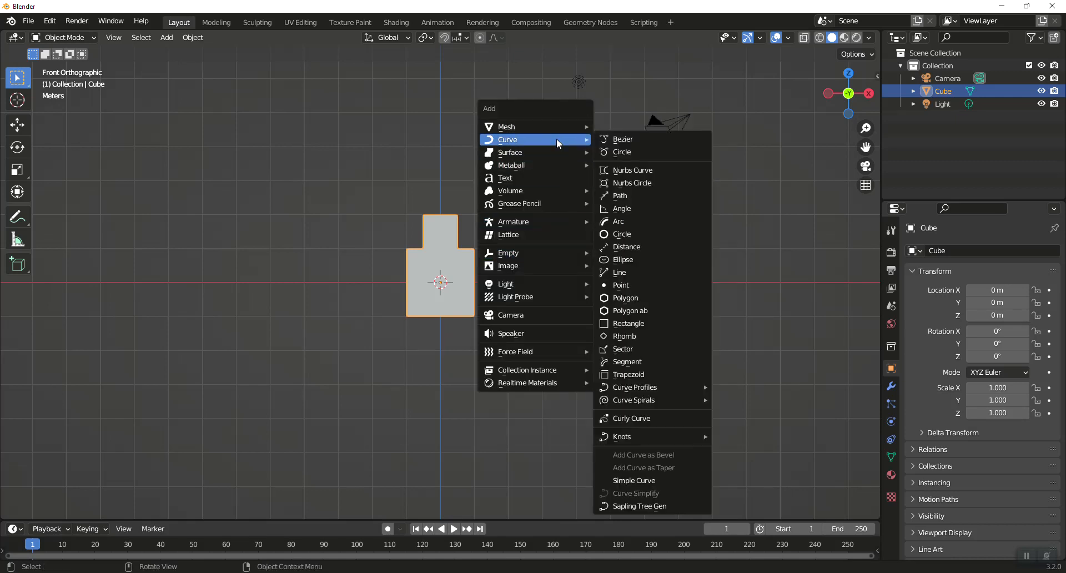
left_click(628, 151)
middle_click_drag(562, 281, 569, 303)
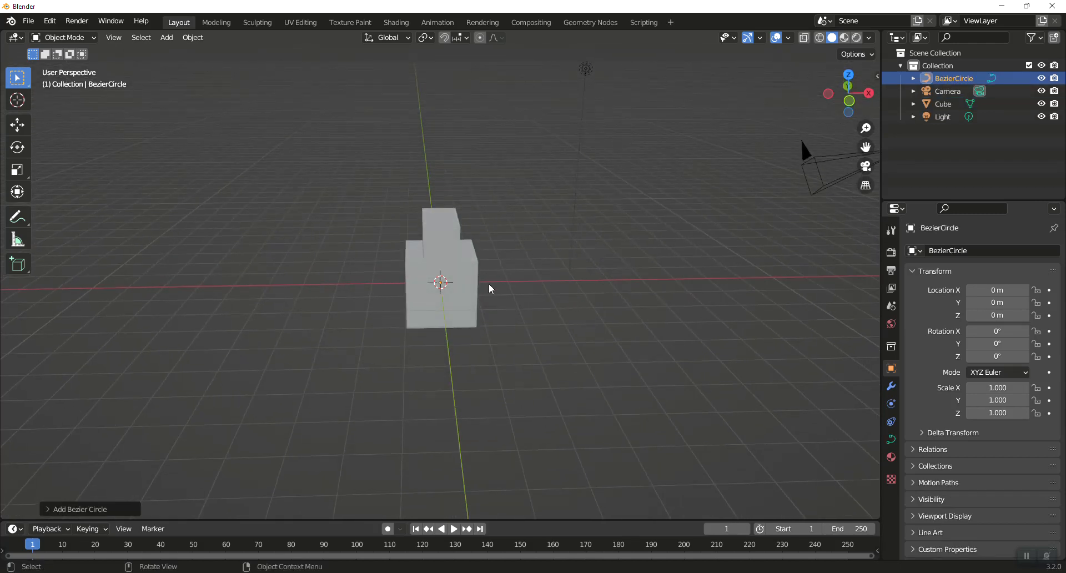
key("s")
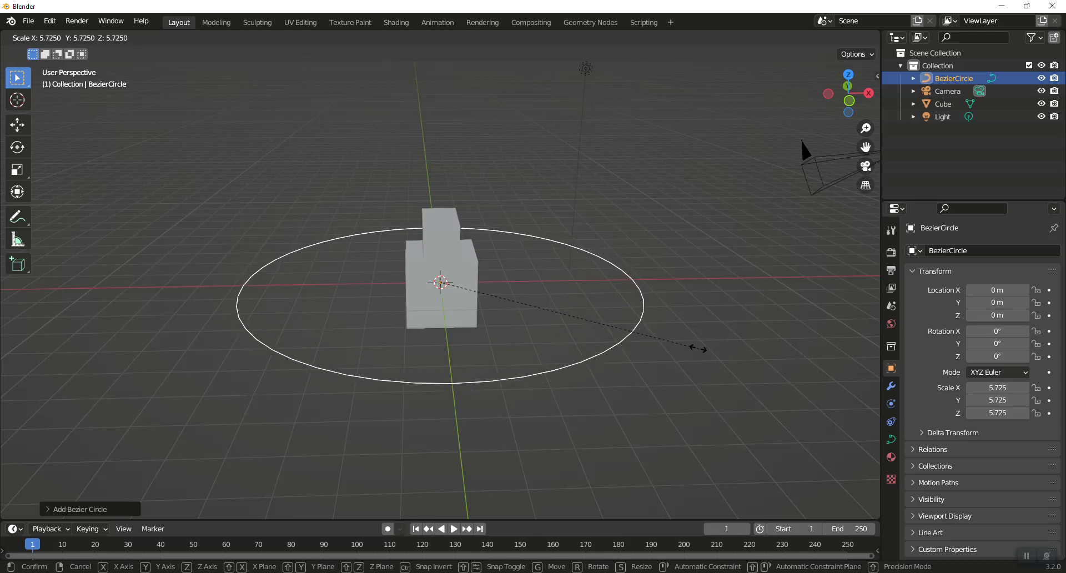
left_click(701, 350)
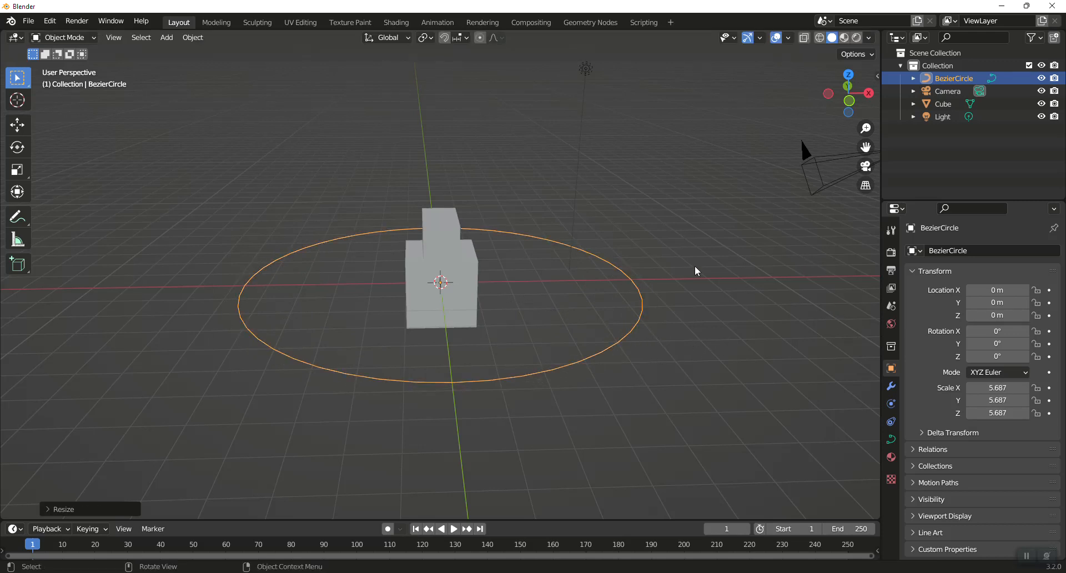
- Add a Curve modifier to the cube with the Bezier circle as its curve object
left_click(461, 272)
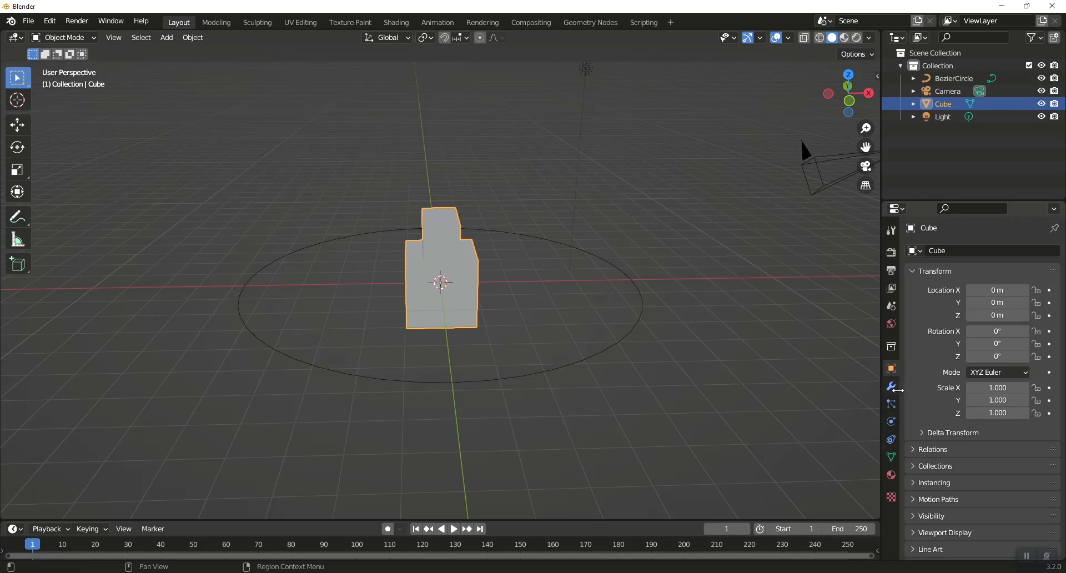
left_click(891, 386)
left_click(938, 250)
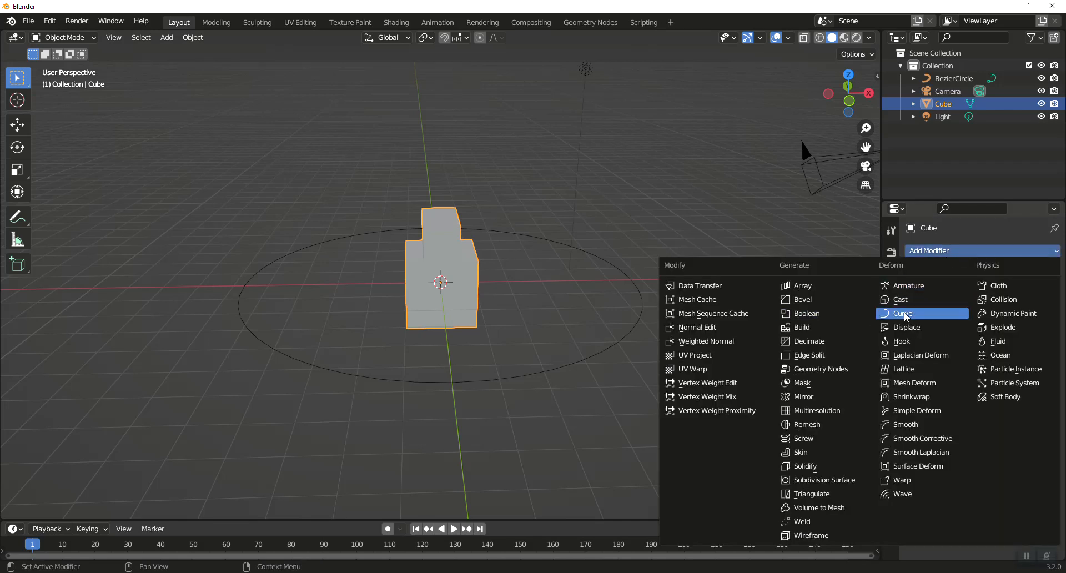
left_click(884, 313)
left_click(989, 290)
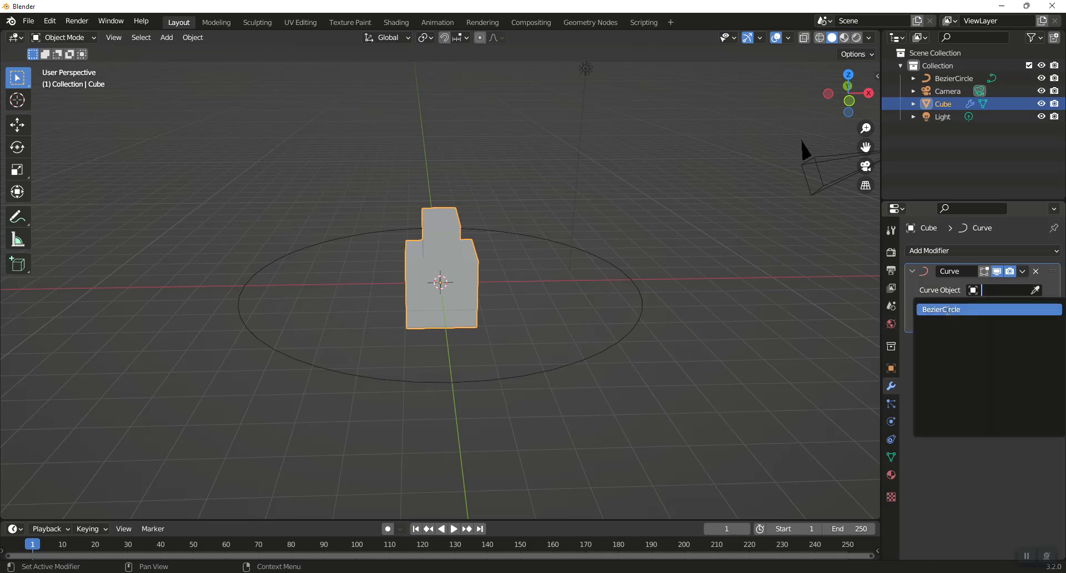
left_click(941, 309)
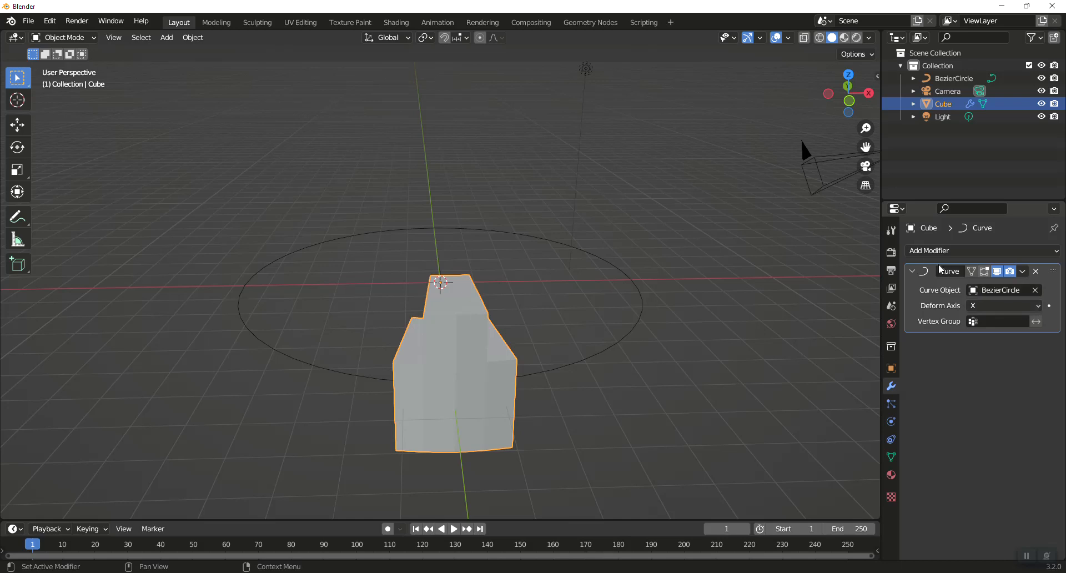
- Add an Array modifier to the cube and move it above the Curve modifier
left_click(926, 258)
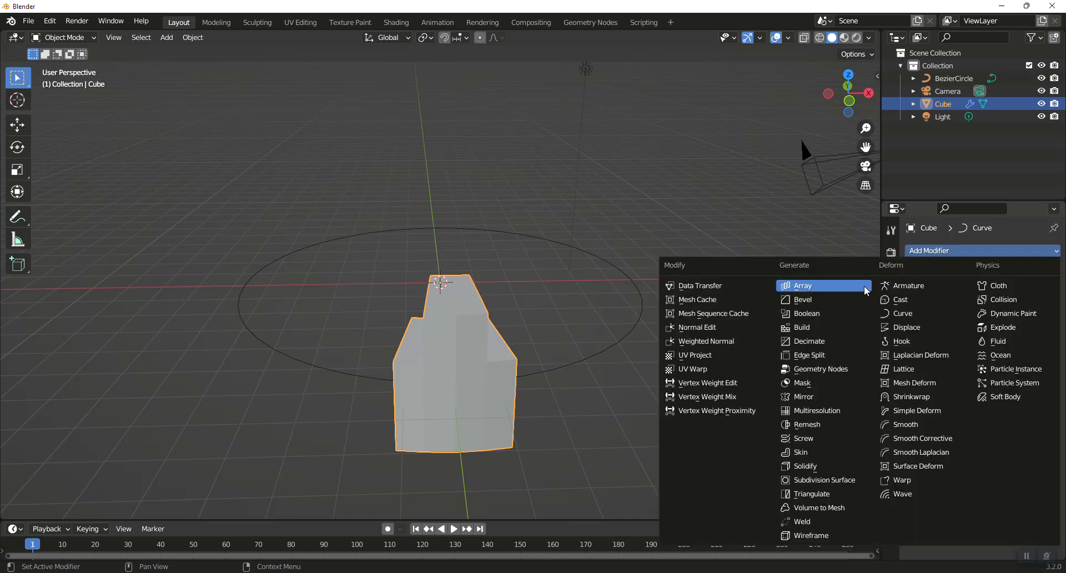
left_click(843, 293)
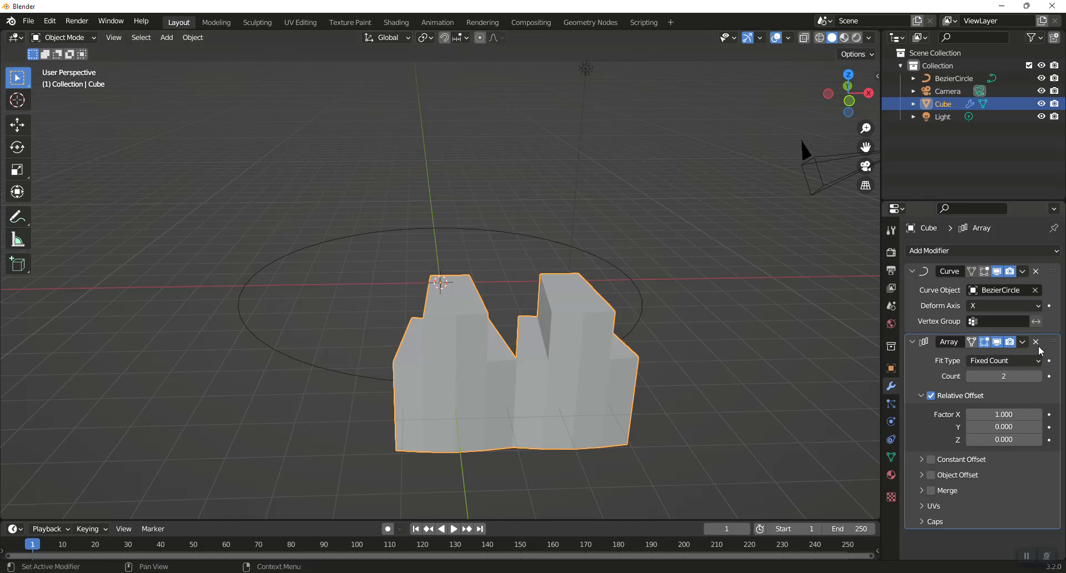
left_click_drag(1051, 341, 1031, 245)
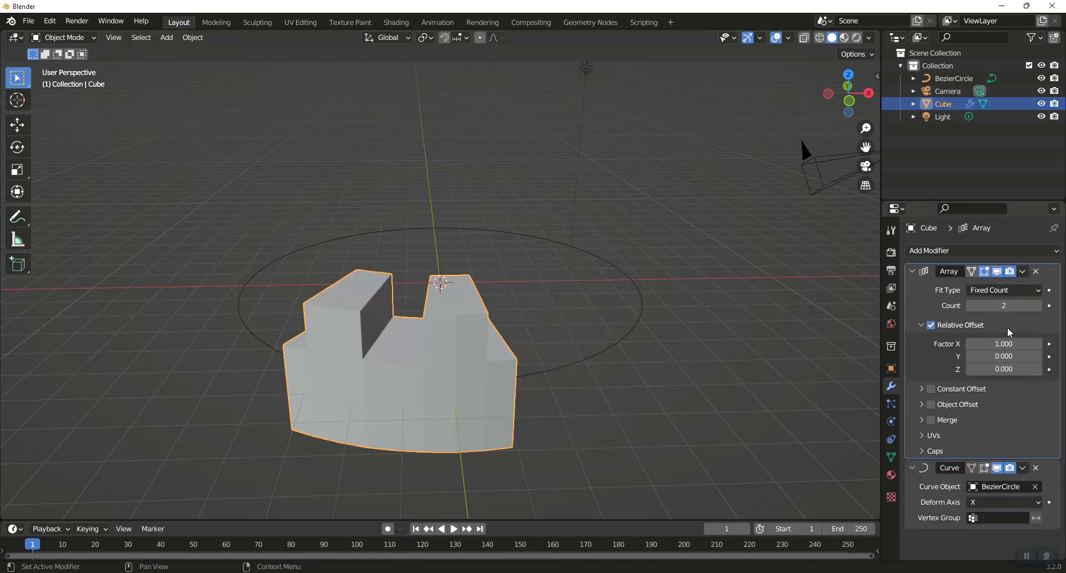
- Increase the array count to 18
left_click(1039, 306)
left_click(1039, 306)
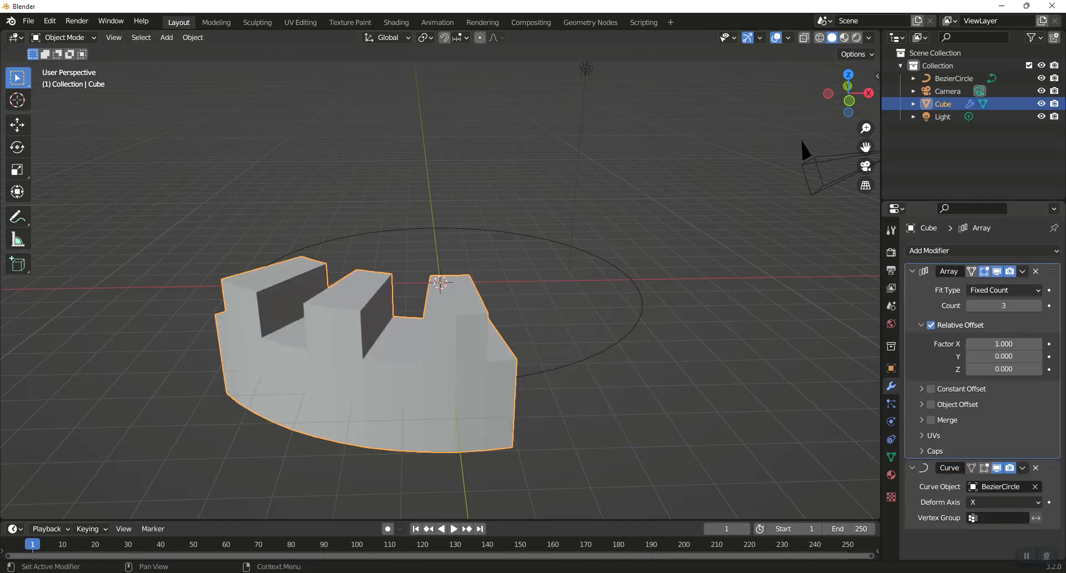
left_click(1039, 305)
left_click(1040, 306)
left_click(1040, 306)
left_click(1039, 306)
left_click(1039, 305)
left_click(1039, 306)
left_click(1039, 306)
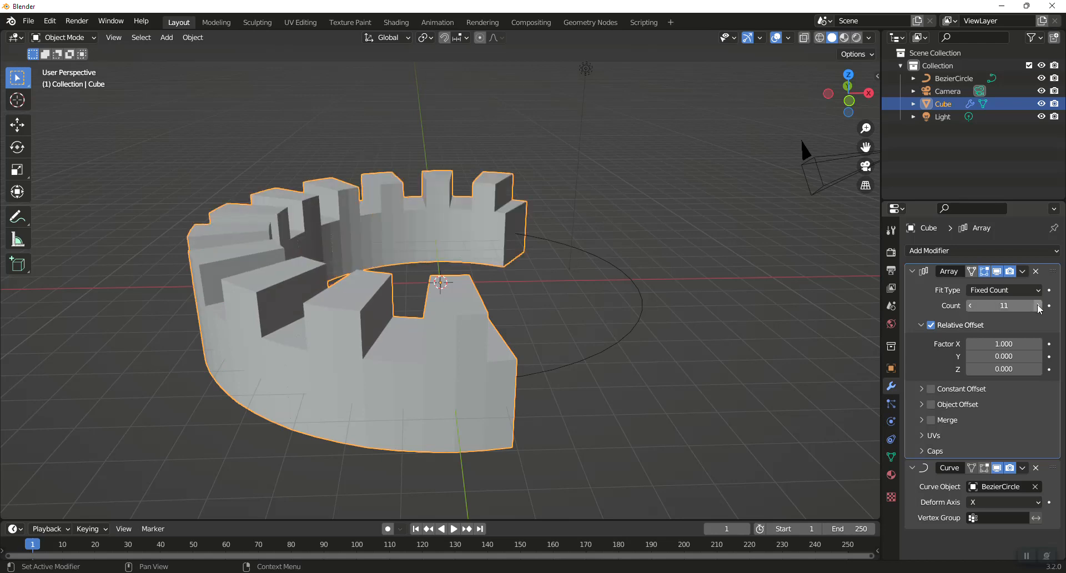
left_click(1039, 306)
left_click(1039, 306)
left_click(1040, 305)
left_click(1039, 306)
left_click(1039, 306)
left_click(1039, 305)
left_click(1039, 306)
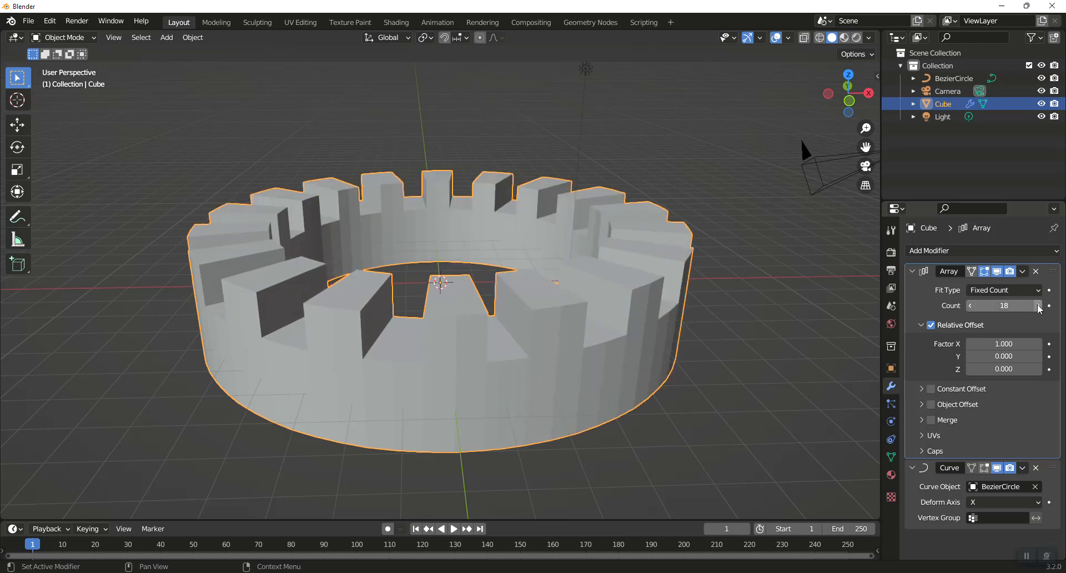
- Try to rotate the cube 90° about the Z axis
middle_click_drag(678, 339, 555, 350)
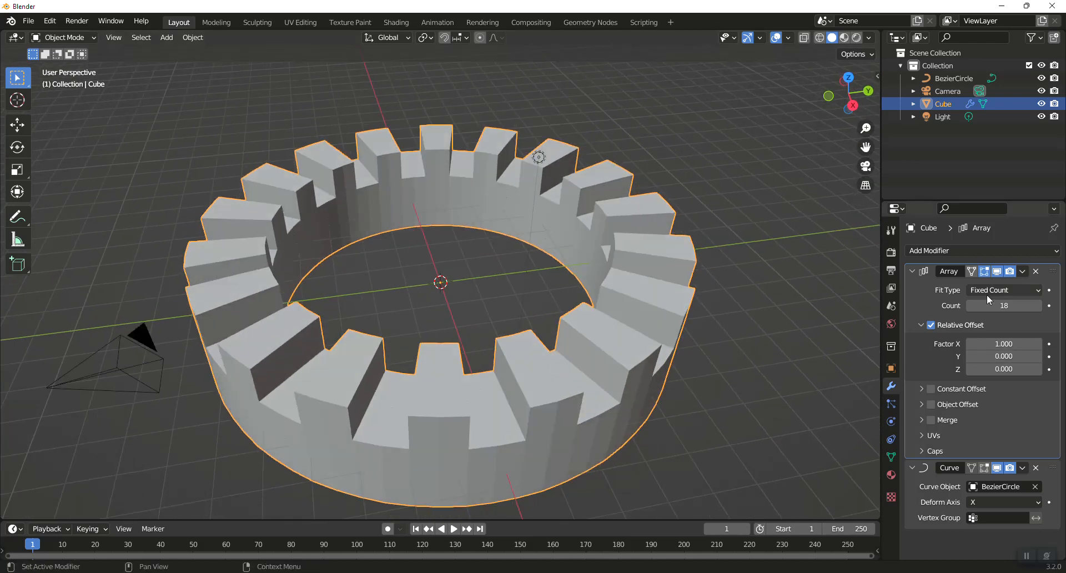
middle_click_drag(498, 331, 567, 325)
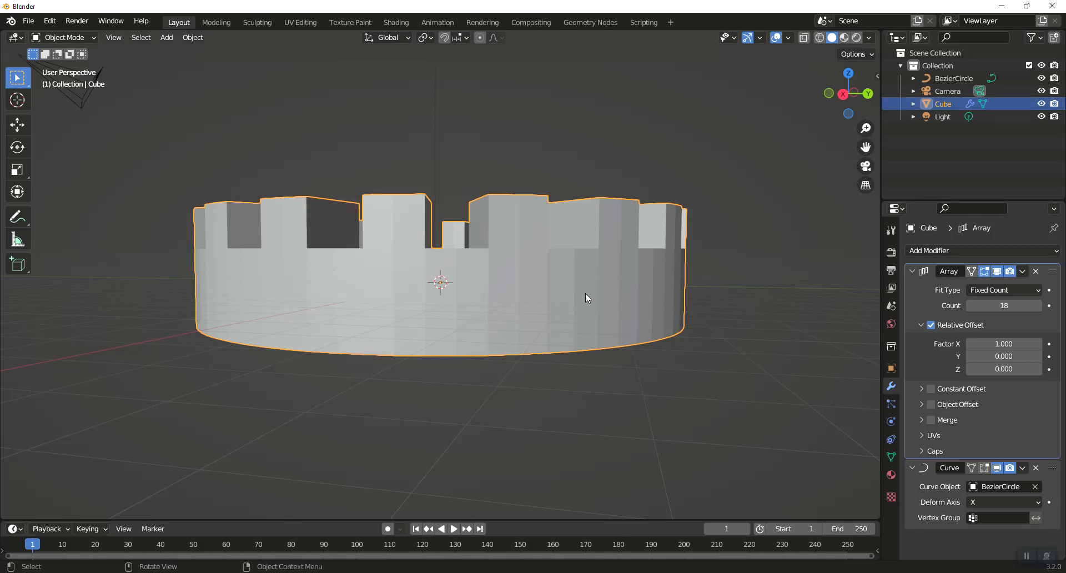
type("r")
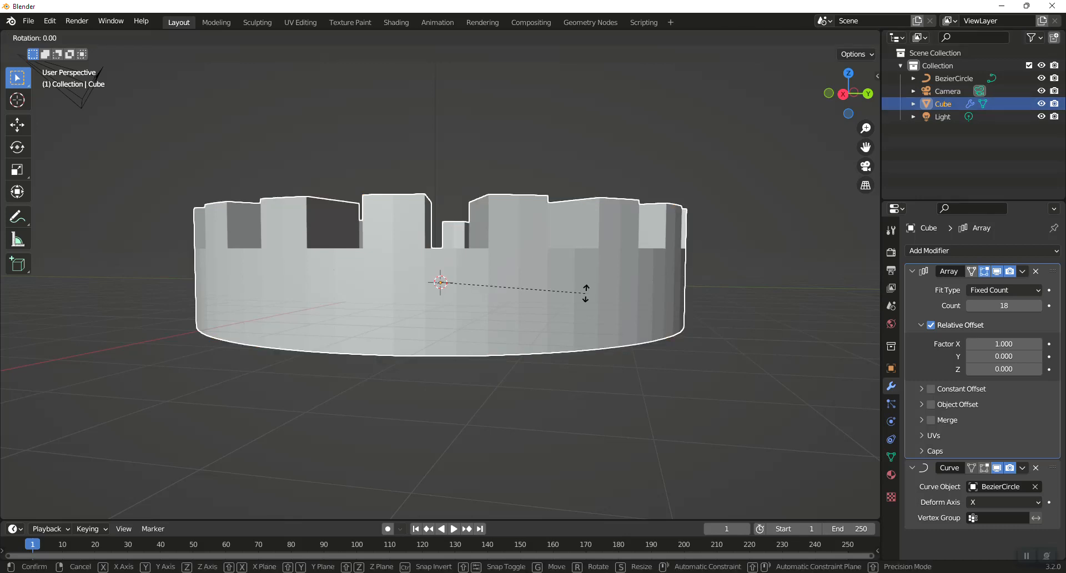
type("x90")
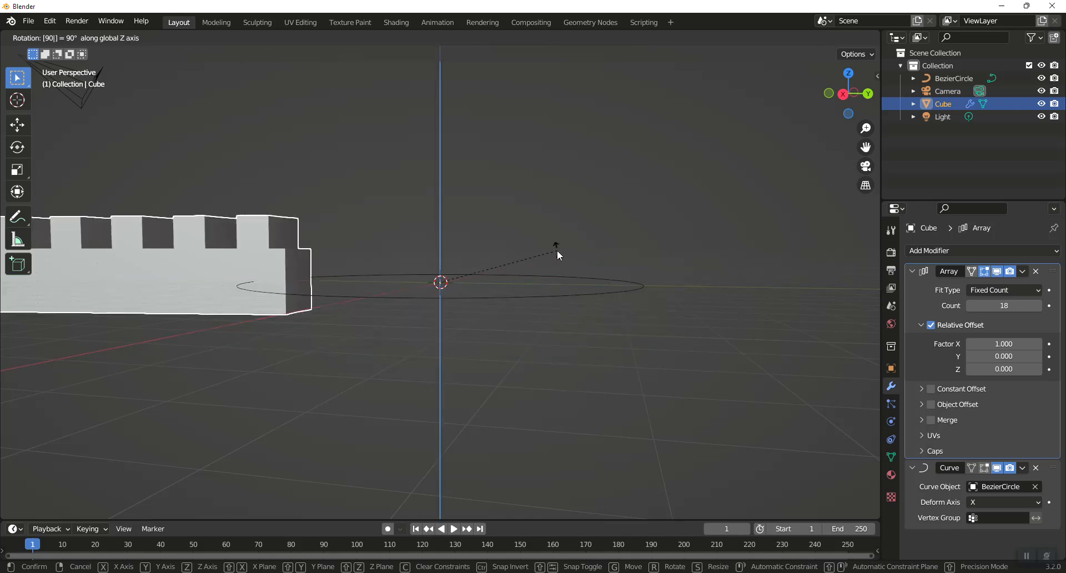
key("Return")
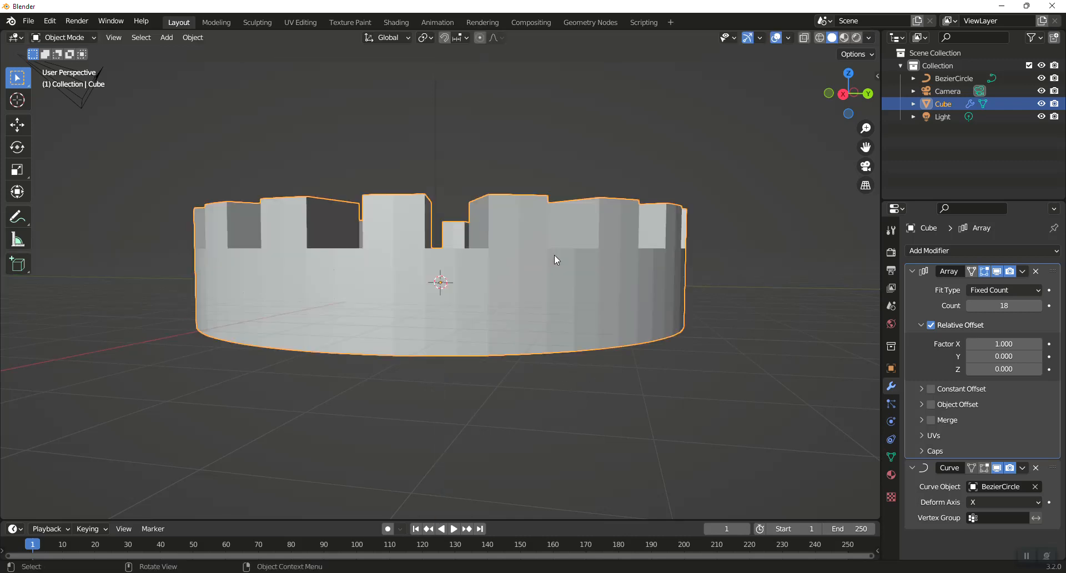
- Rotate the cube -90° about the X axis
type("rx-90")
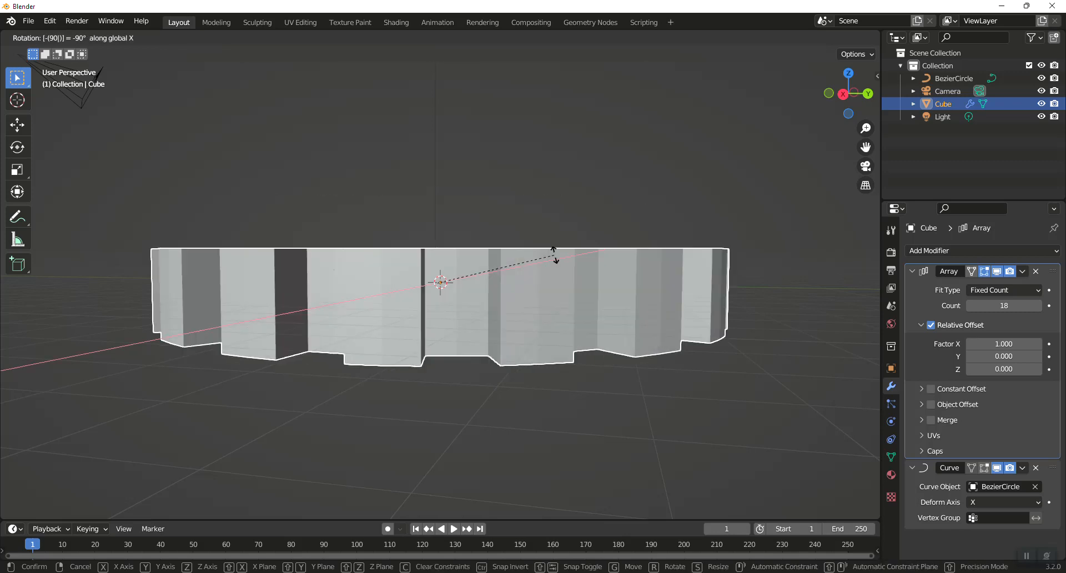
key("Return")
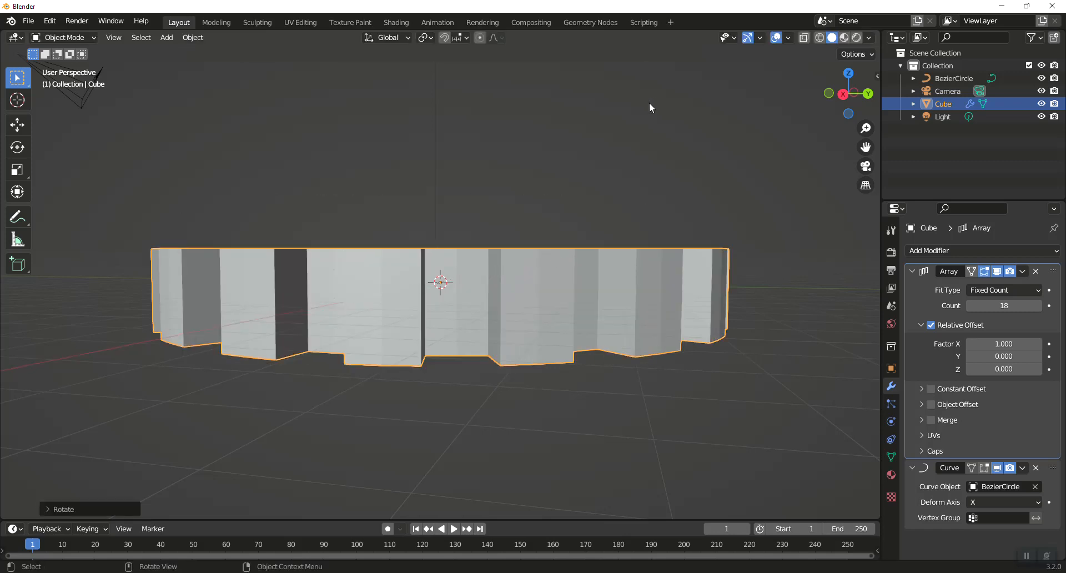
- Move the cube about -2.19 m along the X axis
middle_click_drag(649, 106, 611, 194)
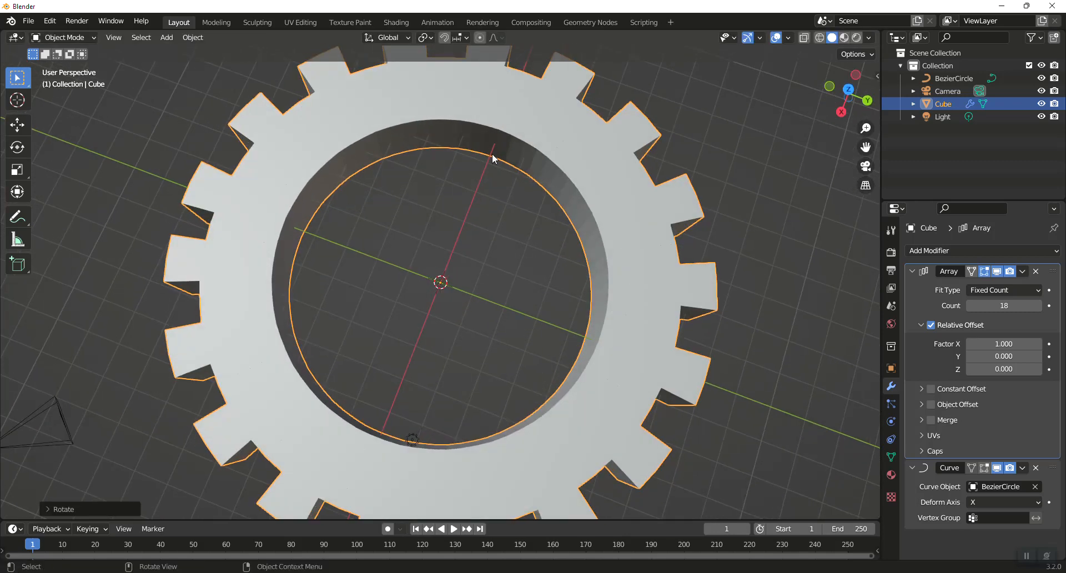
scroll(506, 158, "down", 5)
scroll(508, 156, "up", 1)
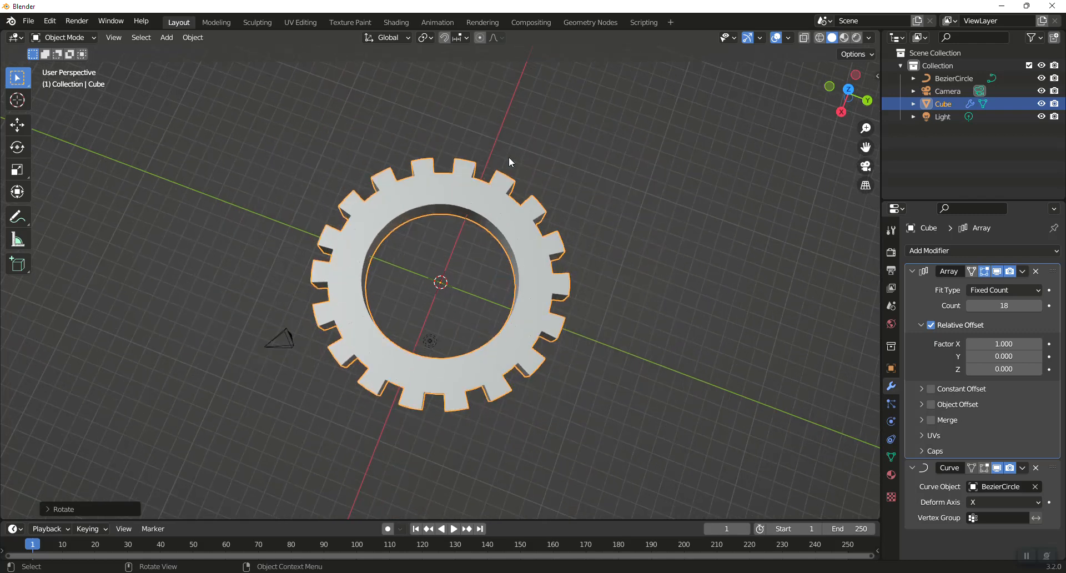
key("g")
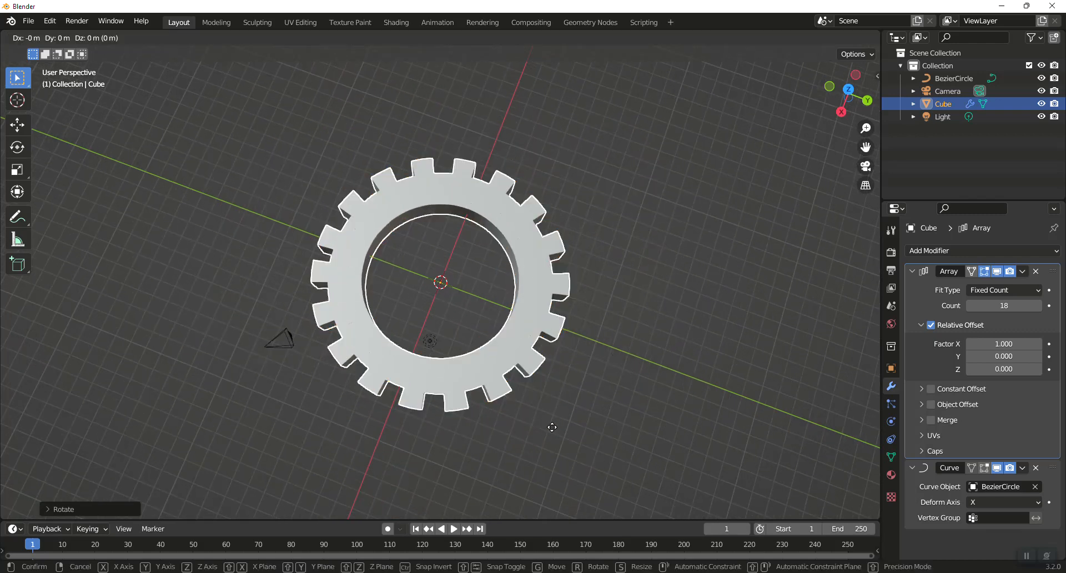
right_click(583, 430)
key("g")
key("x")
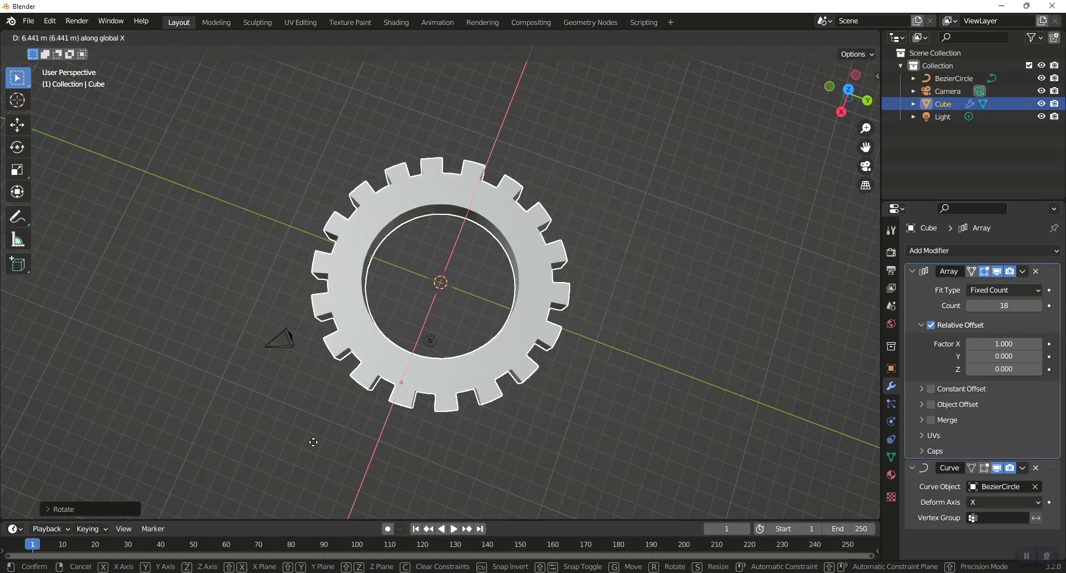
left_click(663, 433)
- Subdivide the Bezier circle's control points in Edit Mode
middle_click_drag(508, 285, 524, 310)
left_click(955, 79)
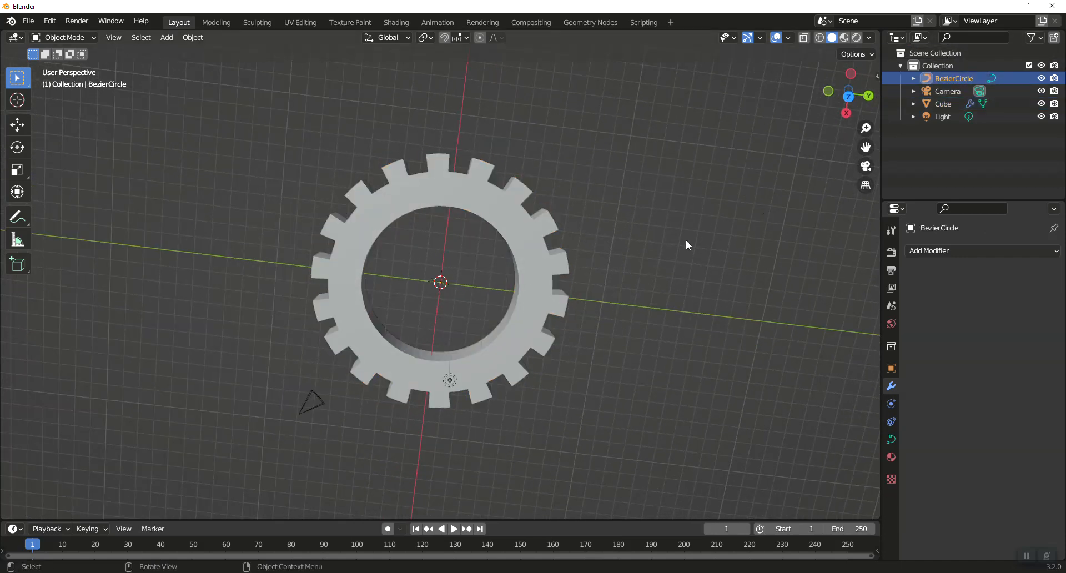
key("Tab")
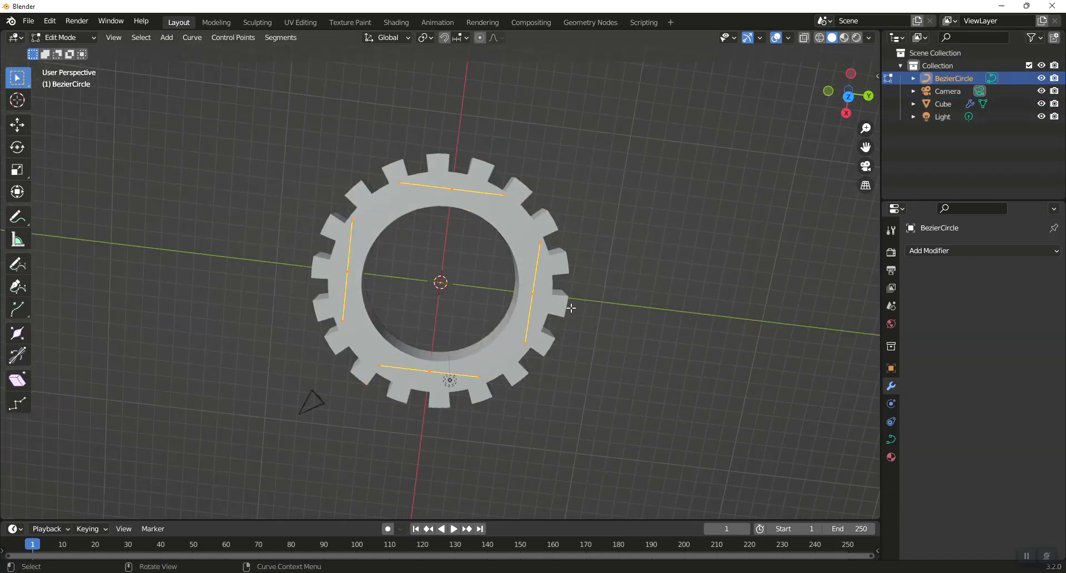
right_click(472, 212)
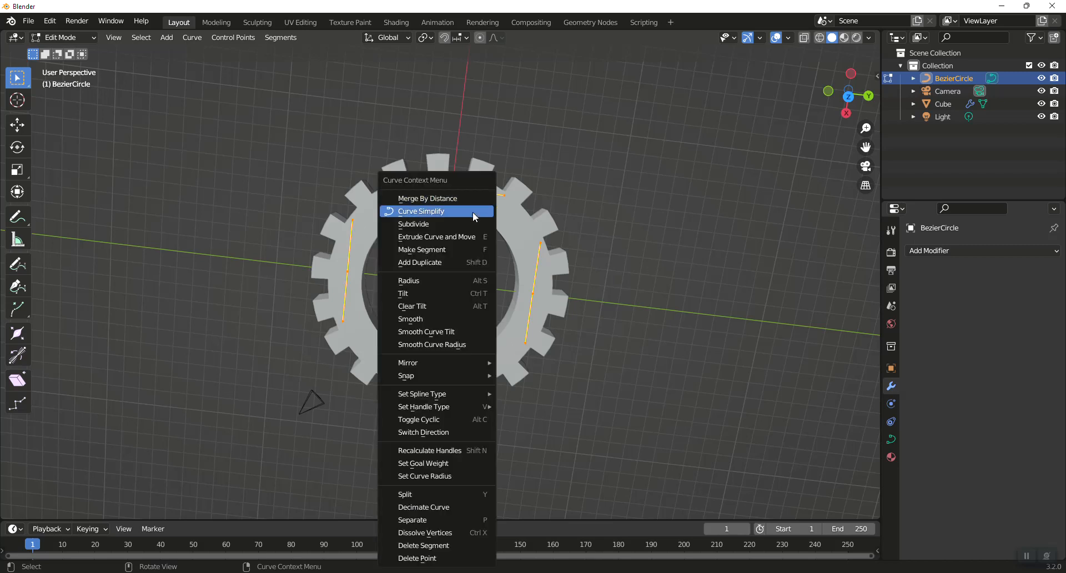
left_click(466, 223)
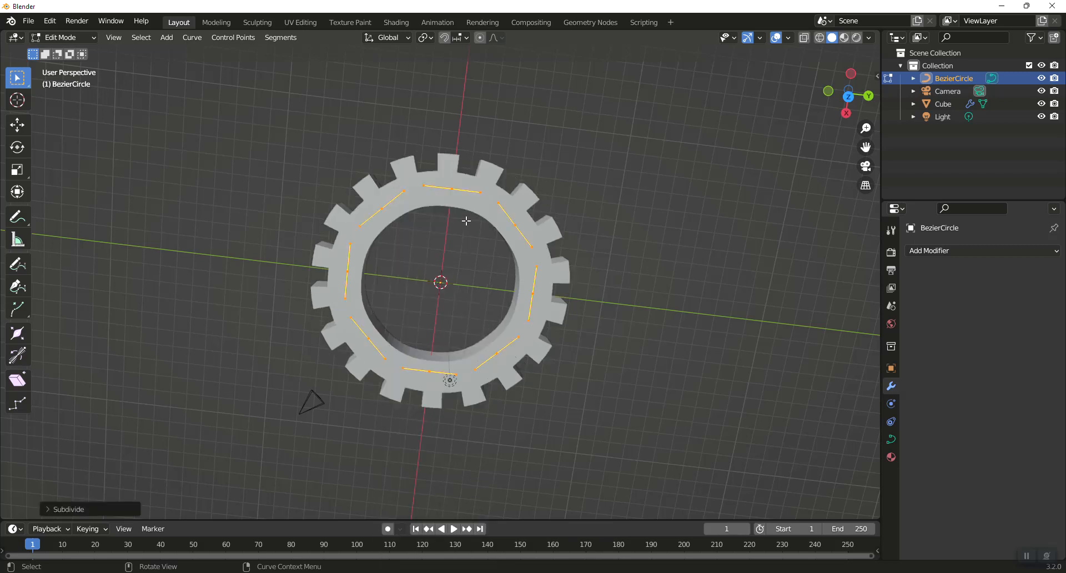
left_click(515, 226)
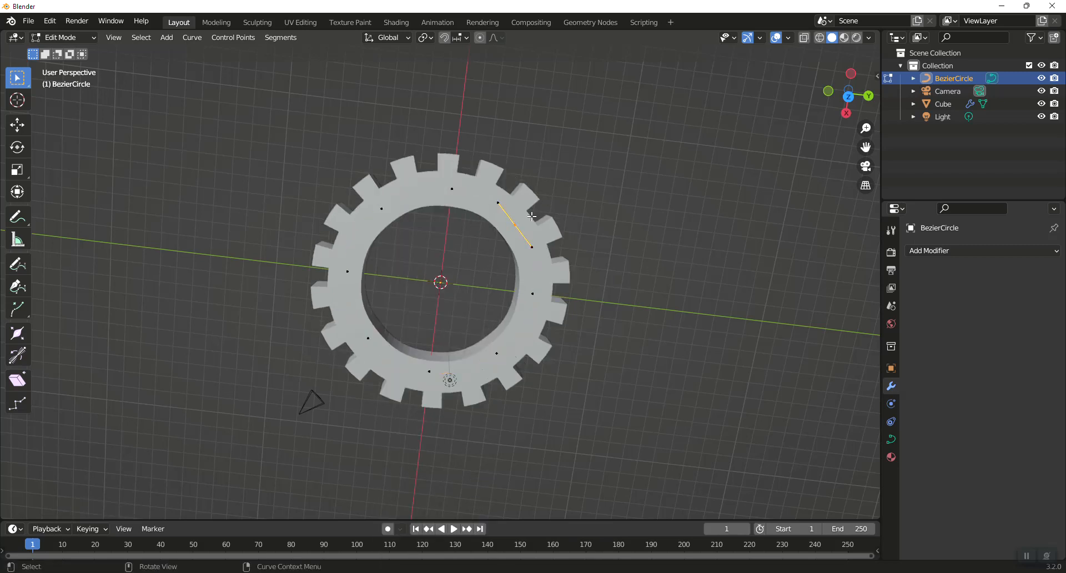
- Reshape the Bezier circle by moving three of its control points outward, then leave Edit Mode
key("g")
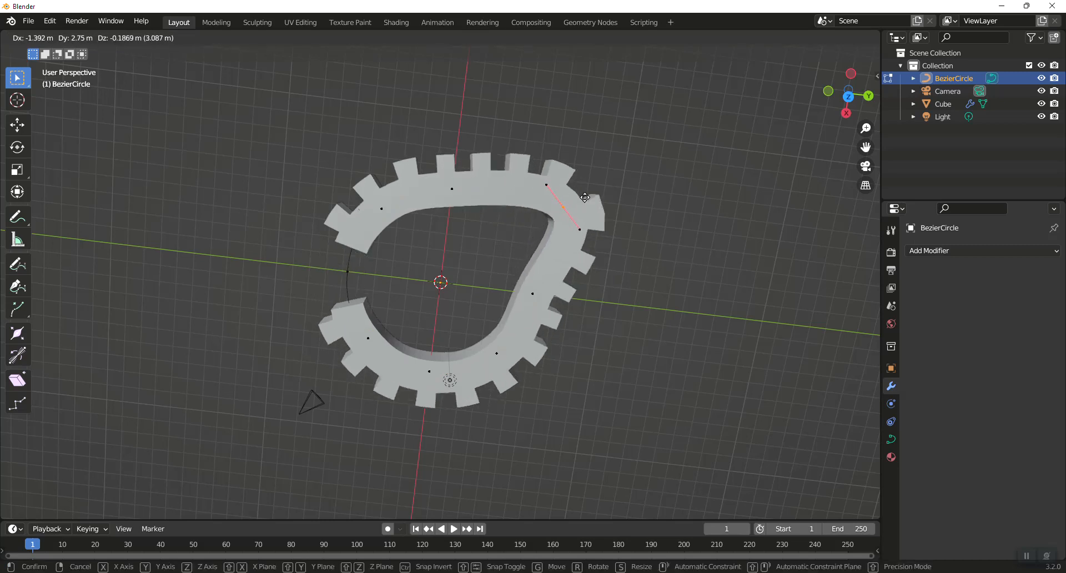
left_click(566, 206)
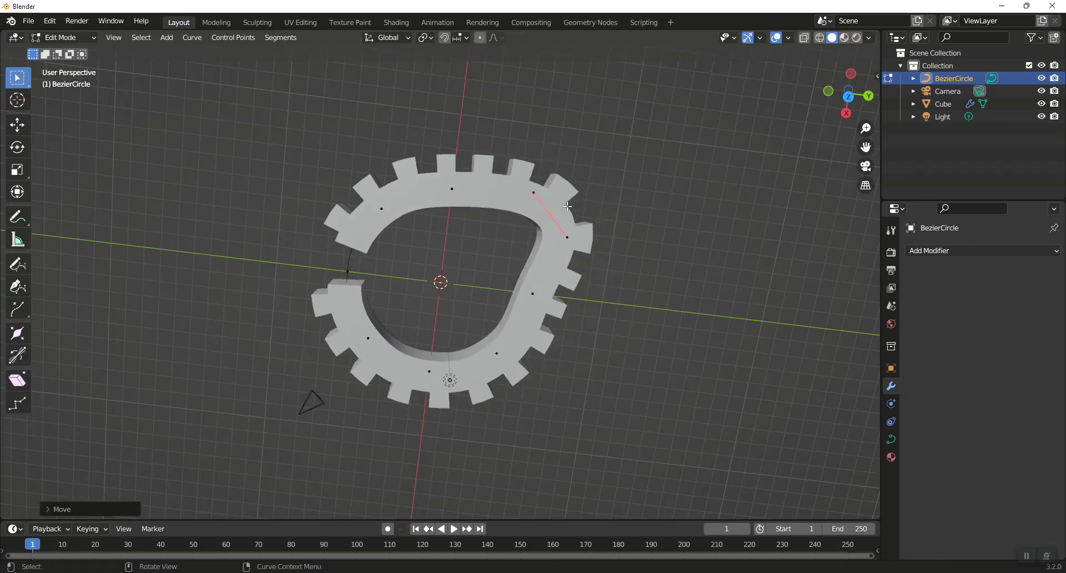
key("g")
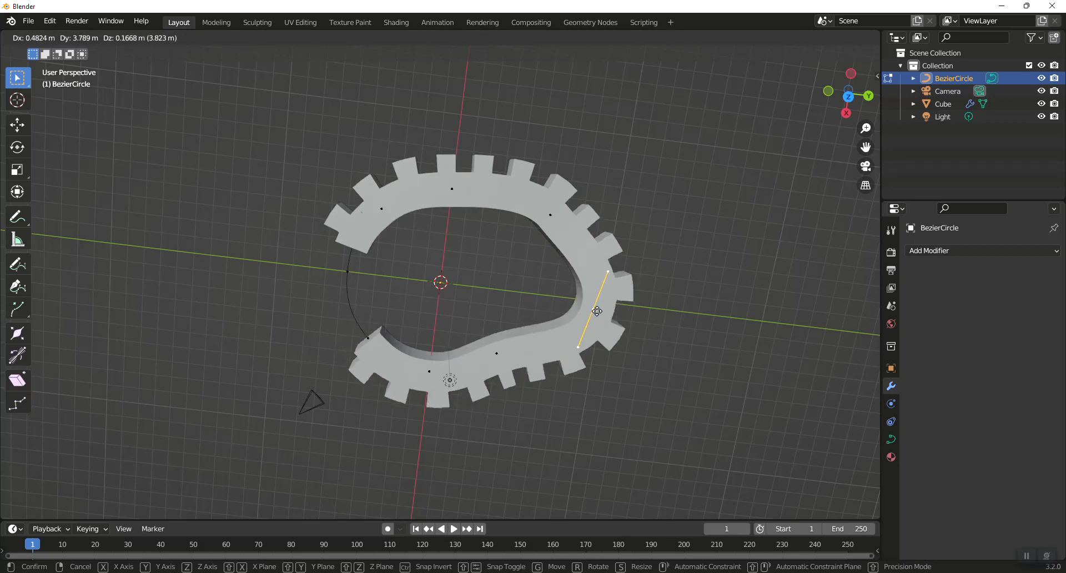
left_click(624, 312)
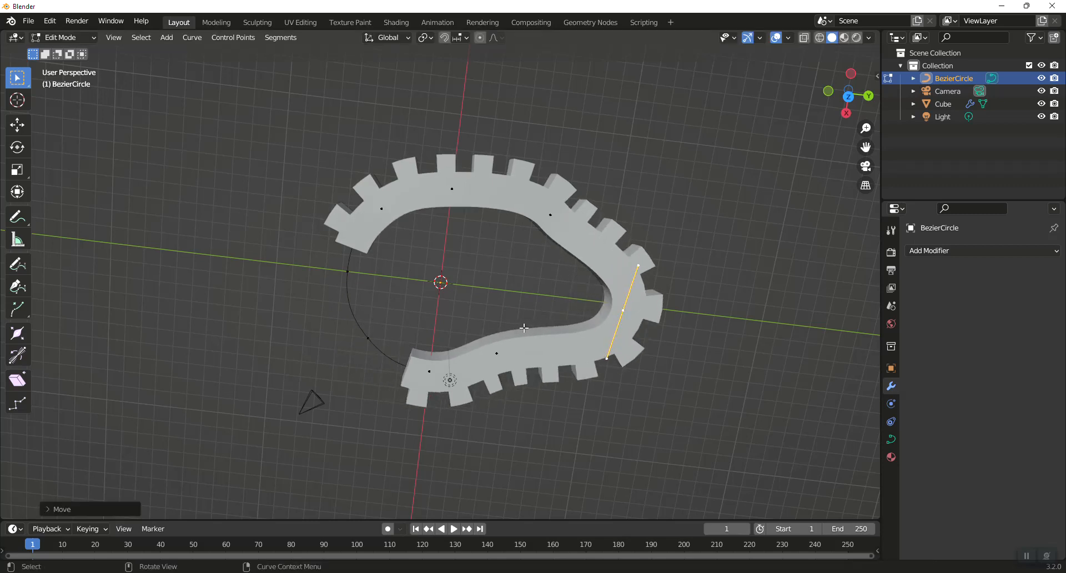
left_click(498, 351)
key("g")
left_click(565, 380)
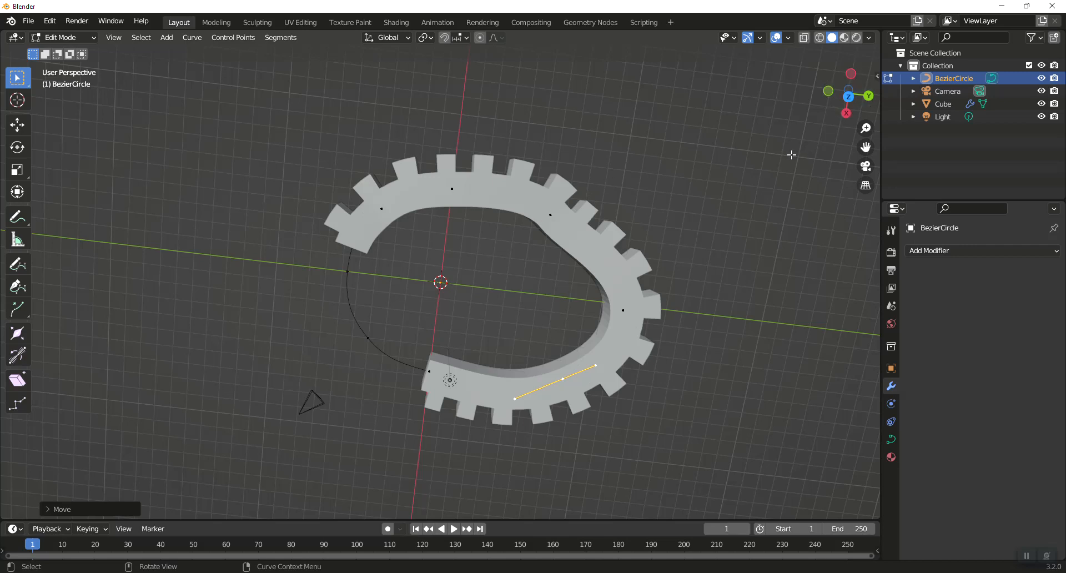
key("Tab")
- Select the cube and raise its Array modifier count to 24
left_click(943, 104)
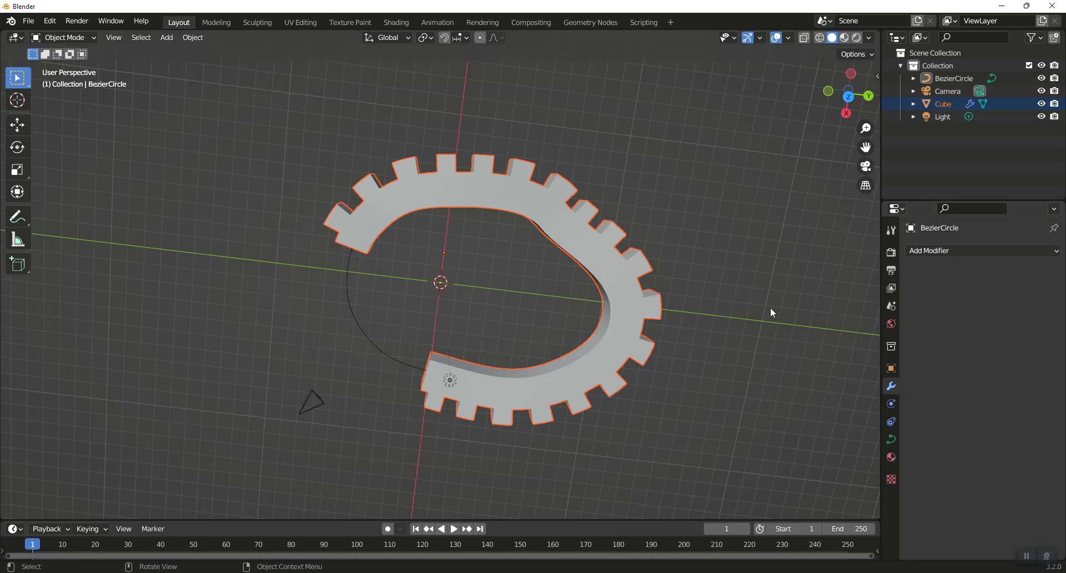
left_click(949, 78)
left_click(942, 104)
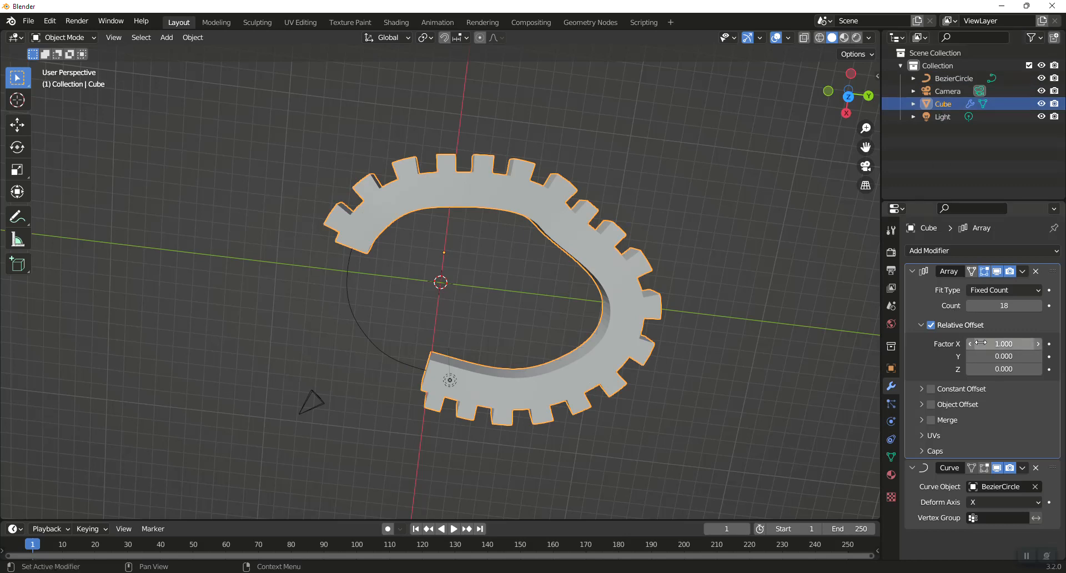
left_click_drag(999, 305, 1045, 305)
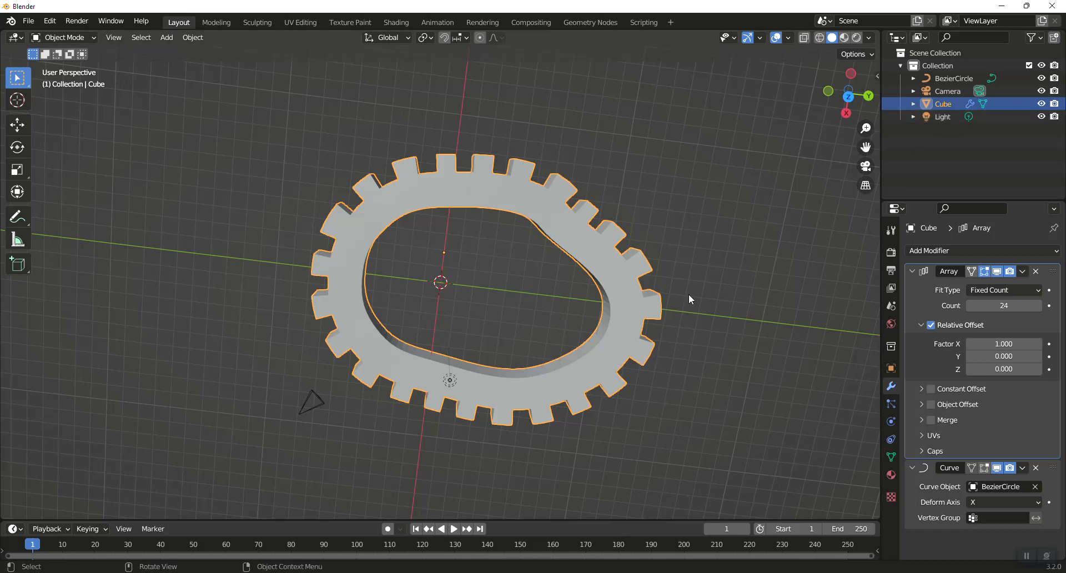
- Move the cube about -8.33 m along the X axis so the gear closes around the curve
key("g")
key("x")
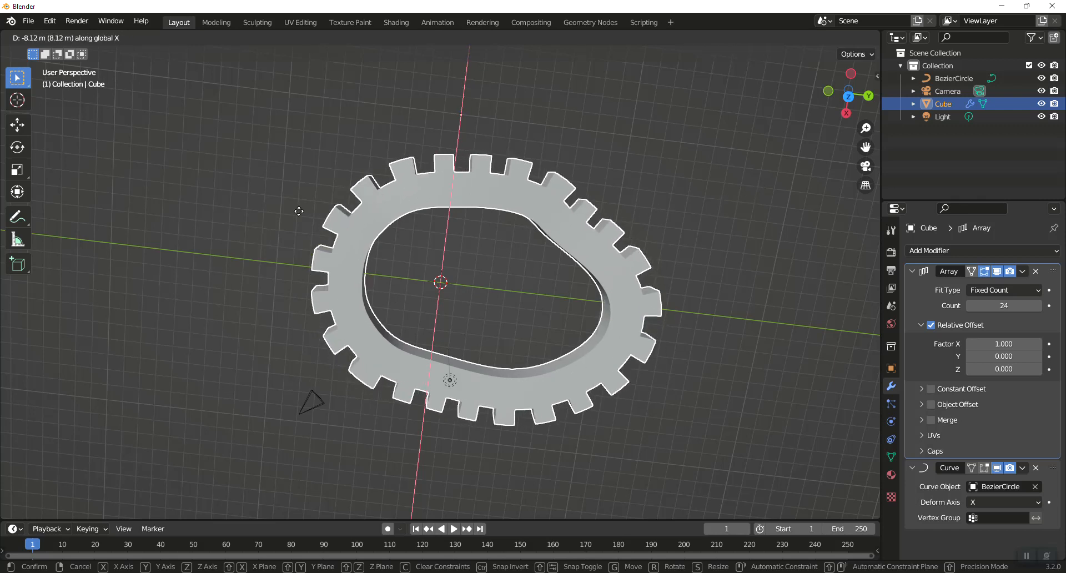
left_click(697, 268)
key("Tab")
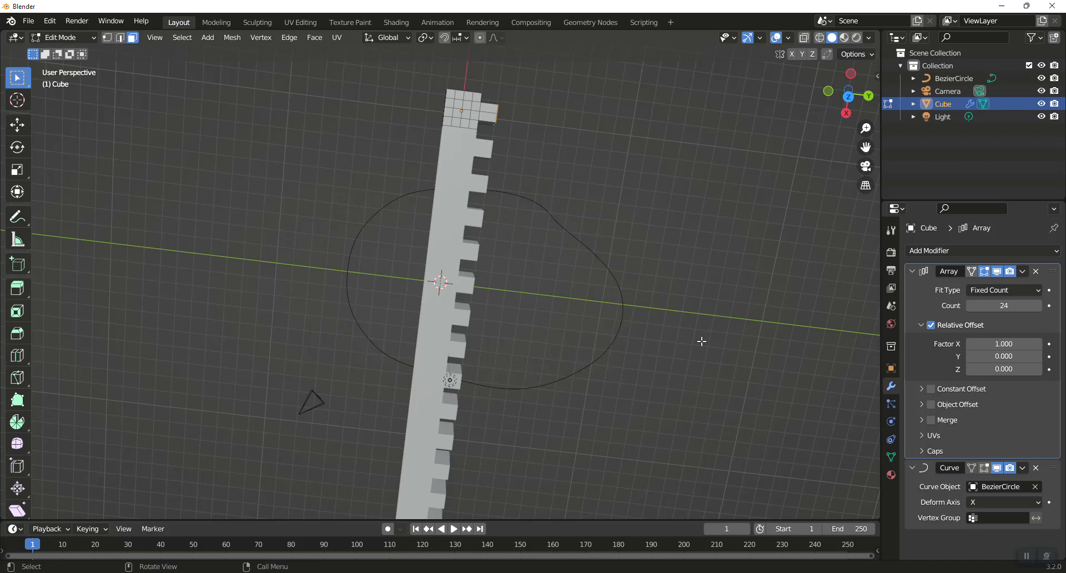
key("Tab")
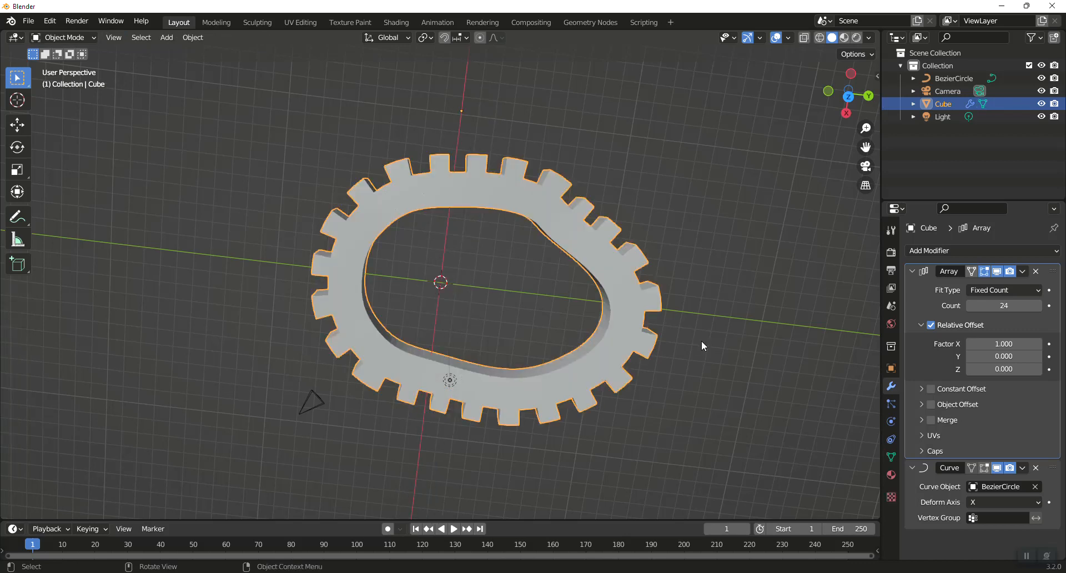